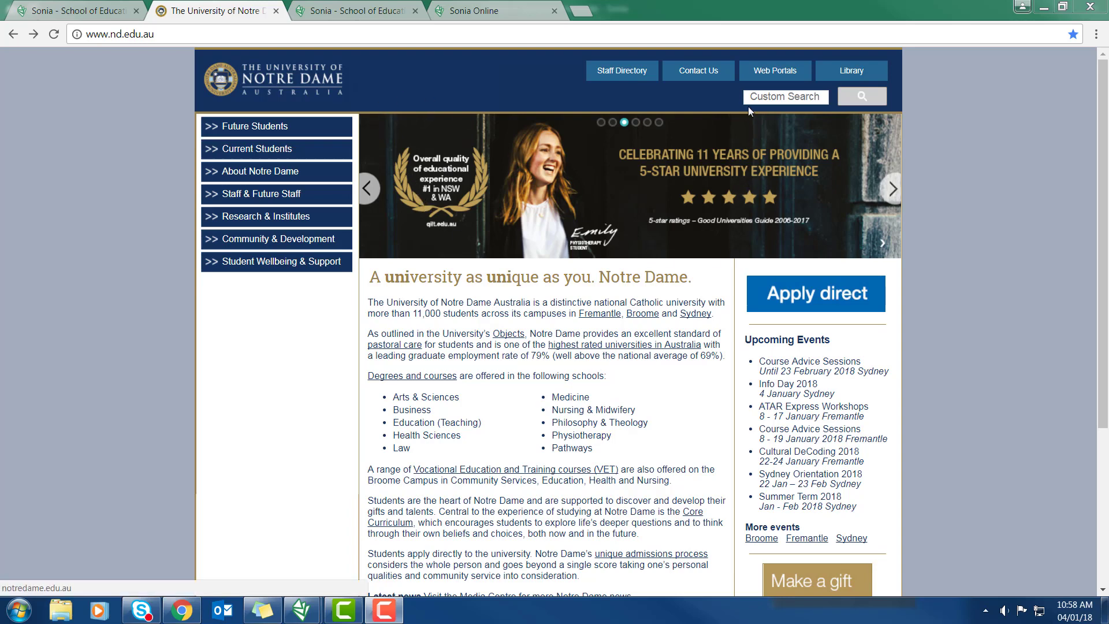
# Open Sonia Online from the University of Notre Dame's Web Portals page
pyautogui.click(761, 73)
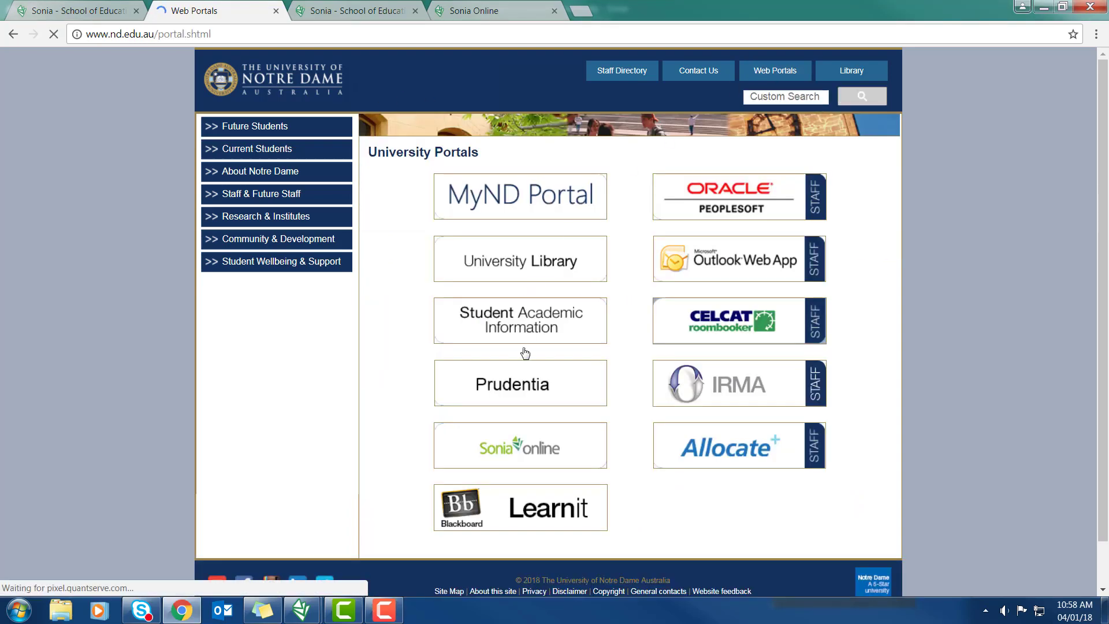
pyautogui.click(500, 444)
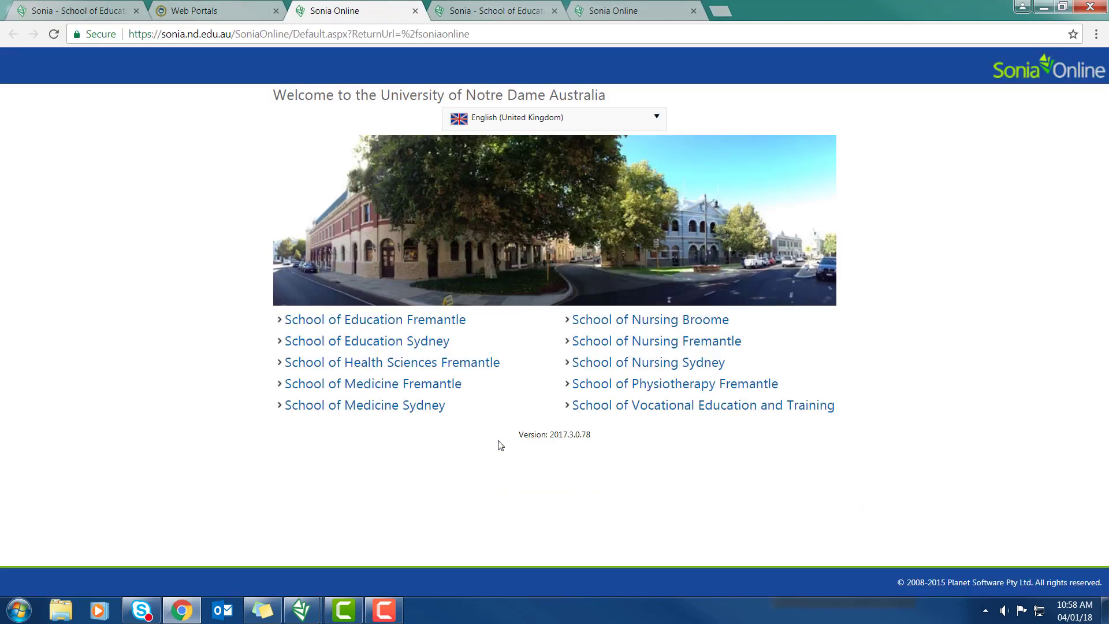
# Log in to the School of Education Fremantle portal with the Student role and the student's username
pyautogui.click(348, 322)
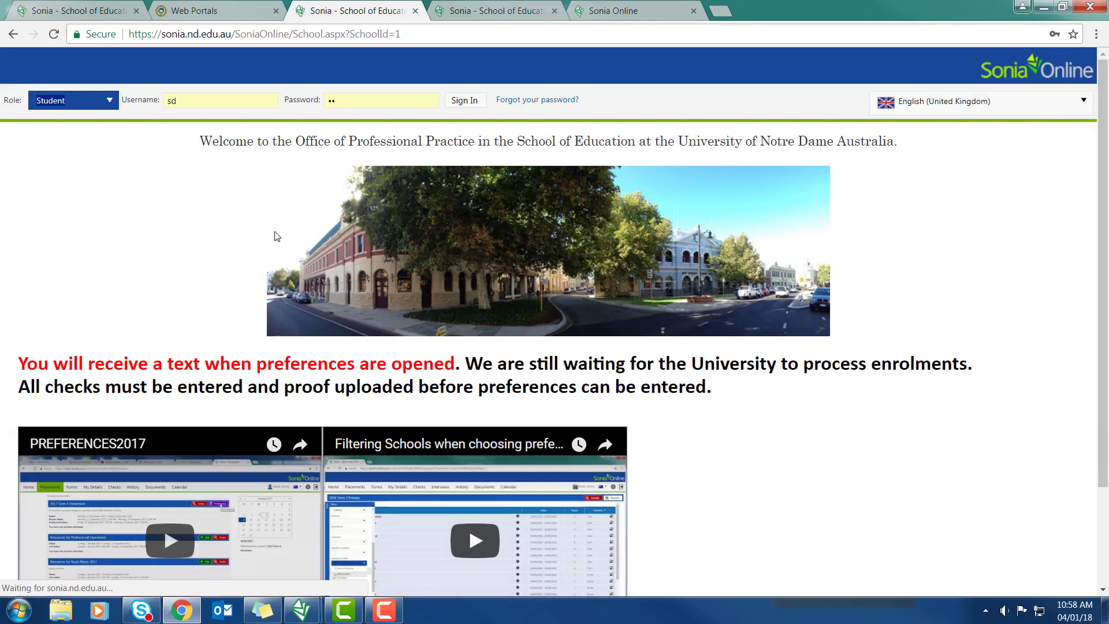
pyautogui.click(110, 102)
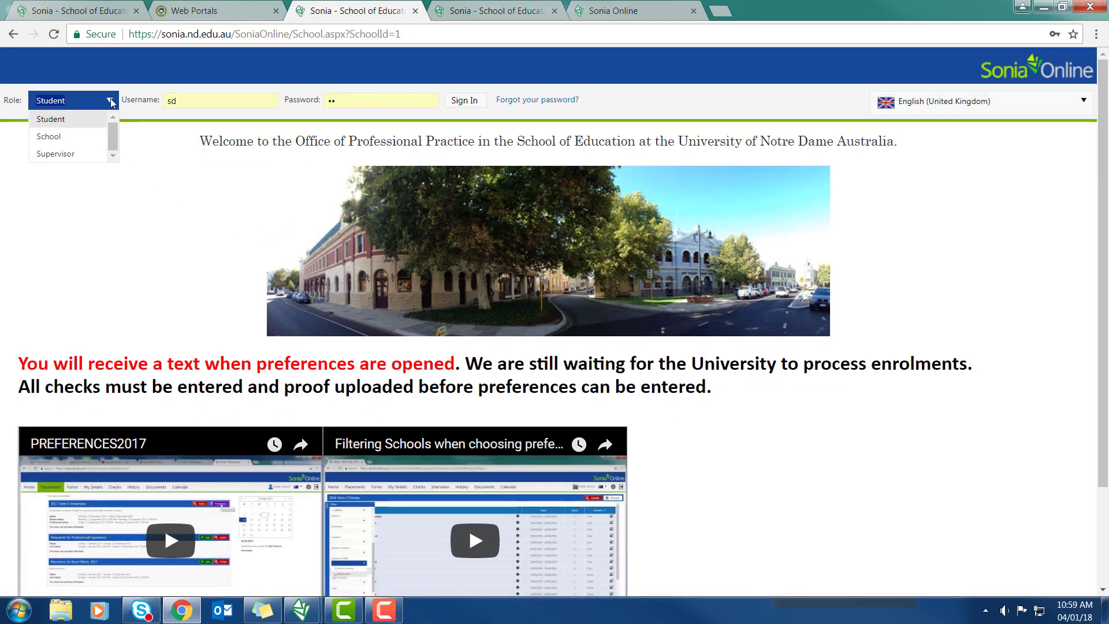
pyautogui.click(98, 118)
pyautogui.click(159, 102)
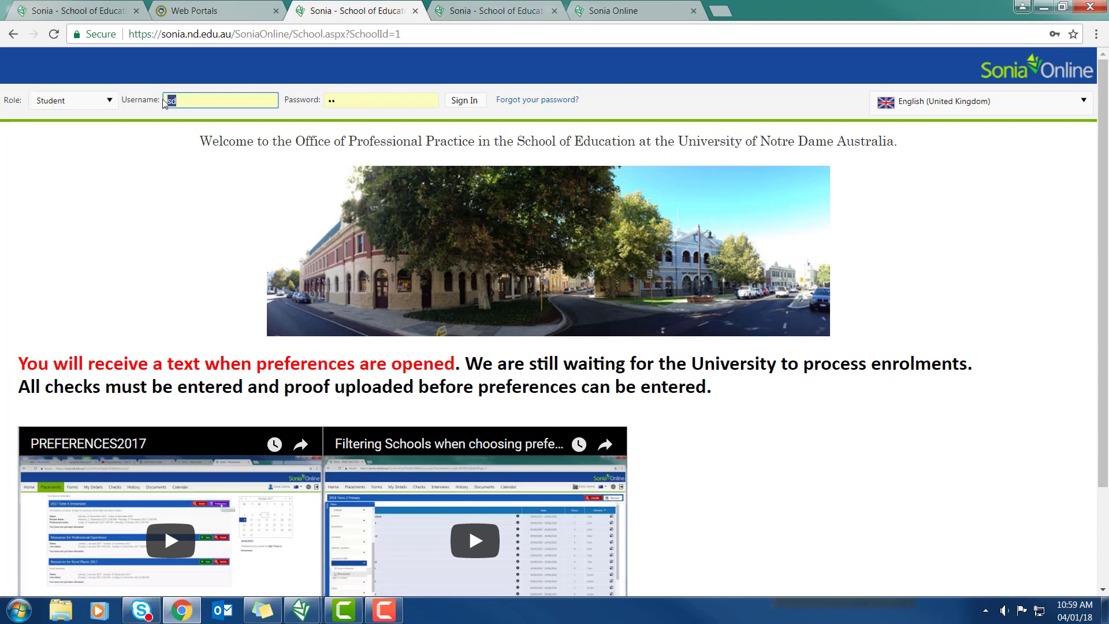
pyautogui.write('serenad')
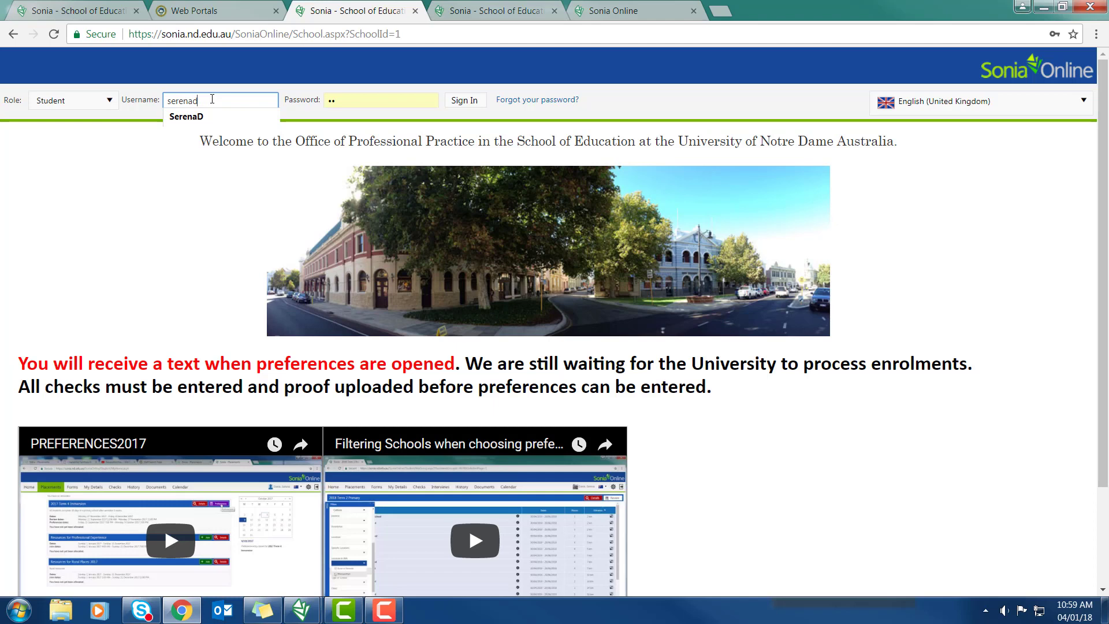
pyautogui.press('Return')
pyautogui.press('Tab')
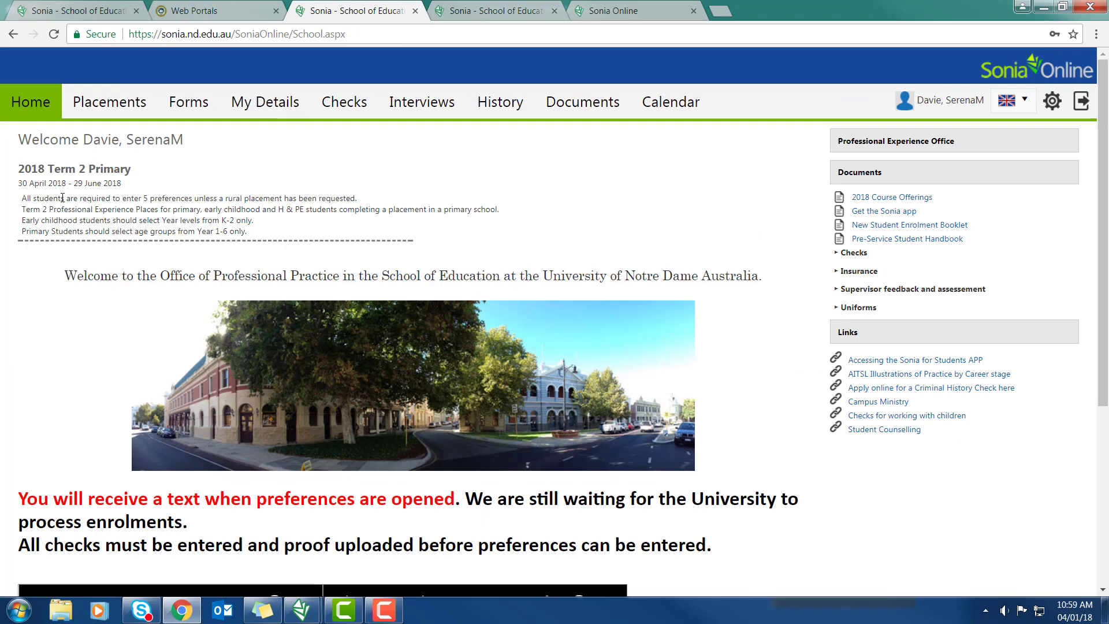
# Go to the Placements page from the top navigation bar
pyautogui.click(93, 104)
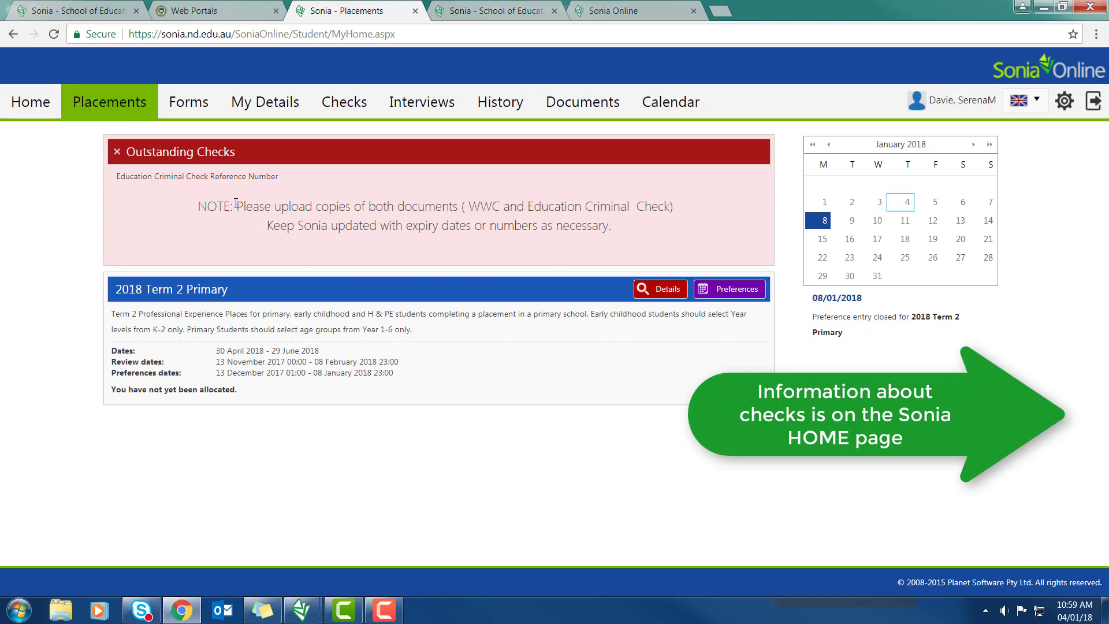
# On the Checks page, enter the suggested SCN criminal check reference number and save
pyautogui.click(340, 108)
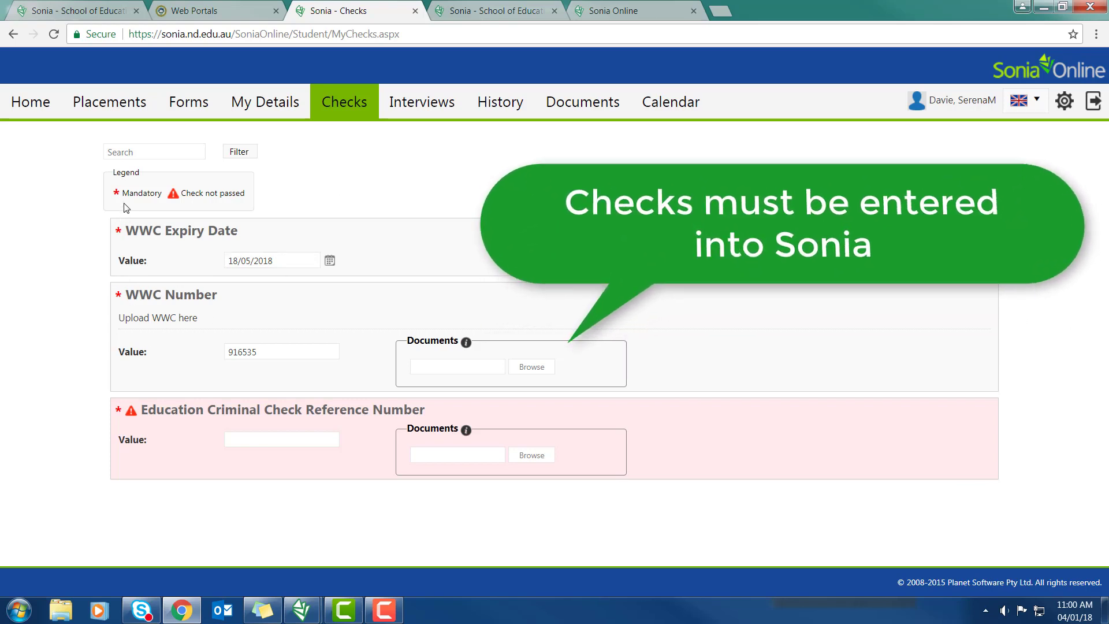
pyautogui.click(240, 437)
pyautogui.write('SCN')
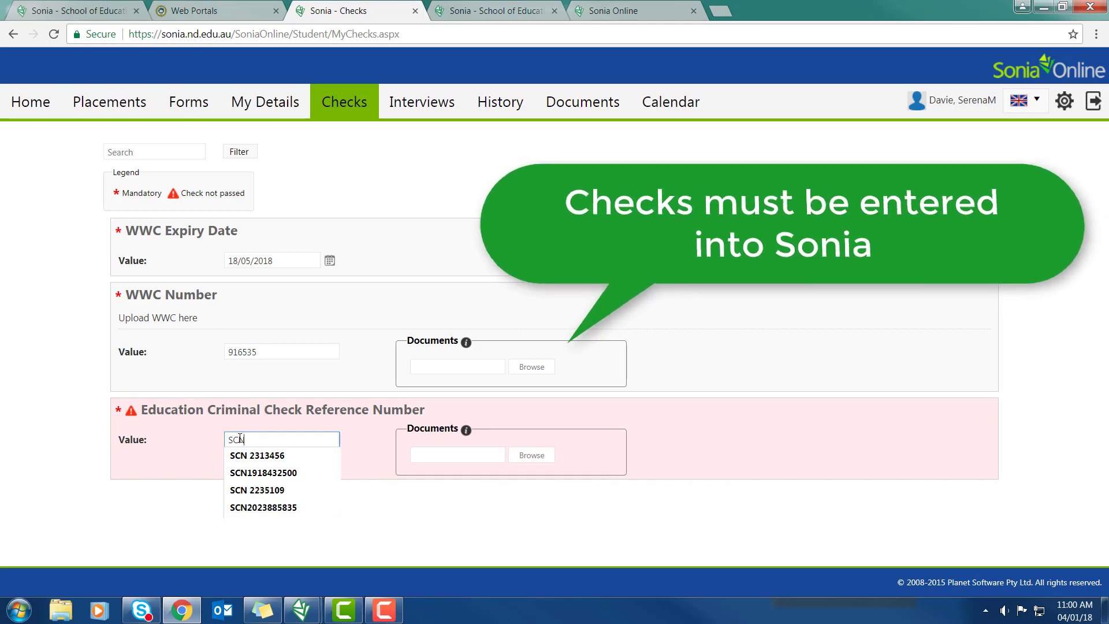
pyautogui.click(246, 472)
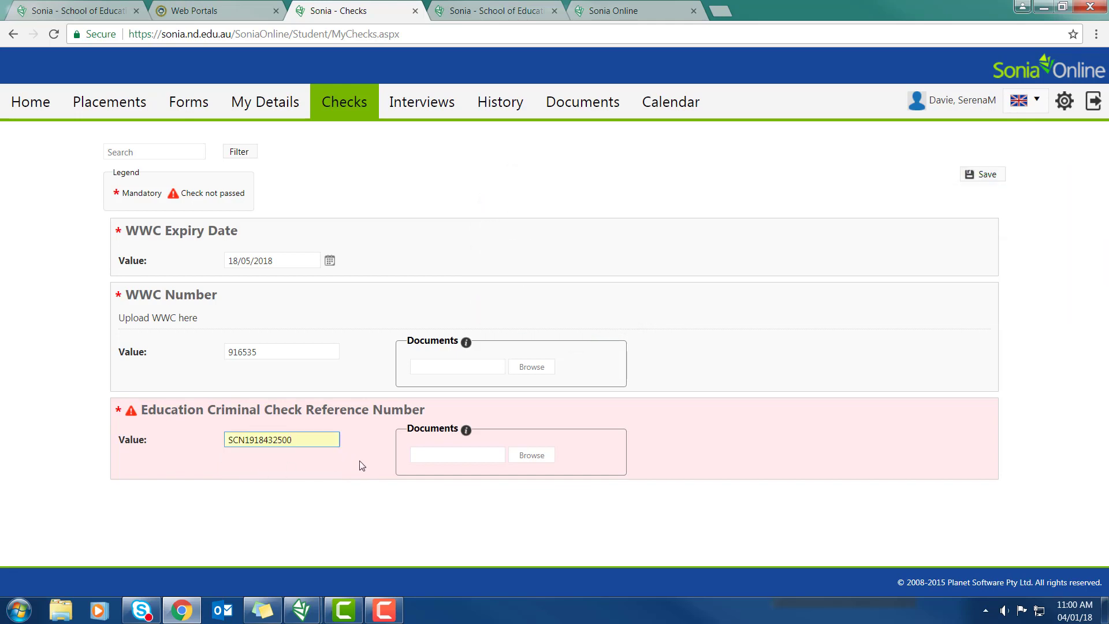
pyautogui.click(988, 176)
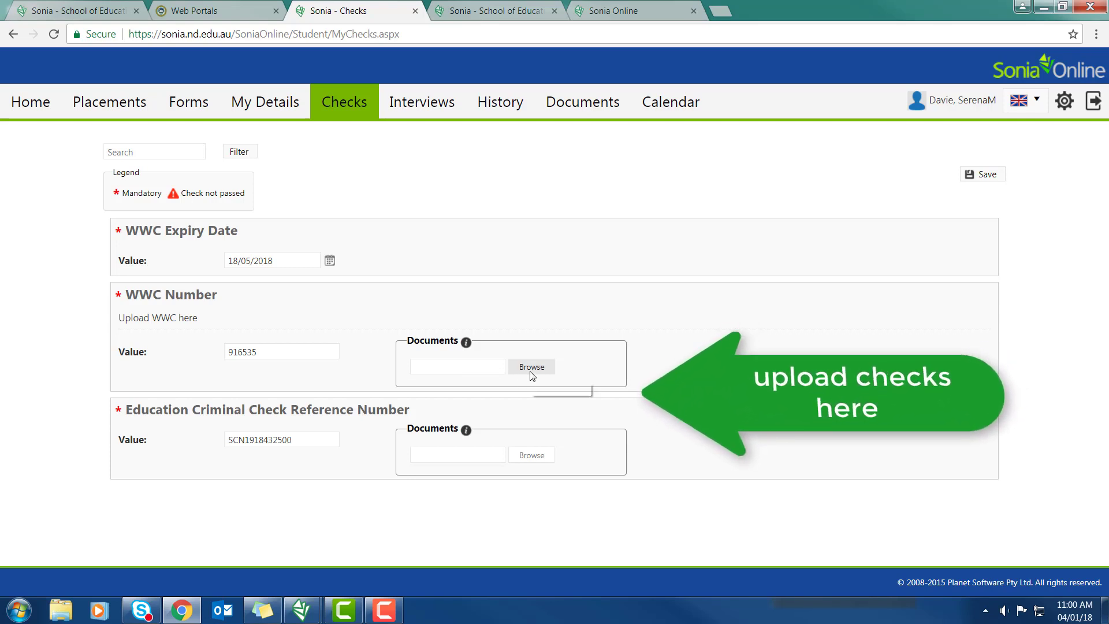
pyautogui.click(307, 442)
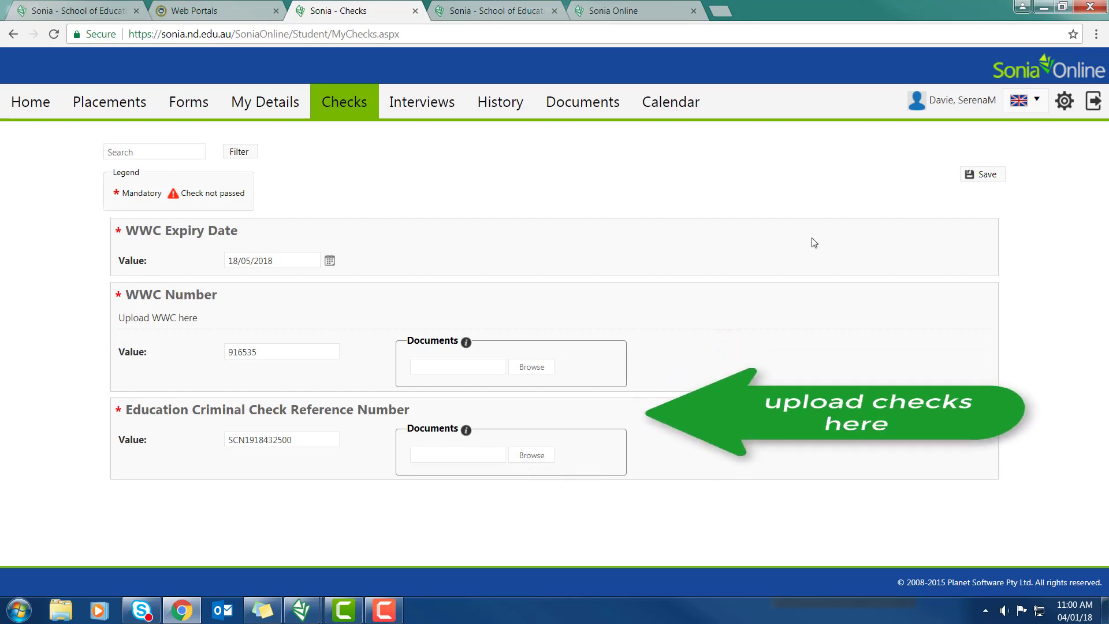
pyautogui.click(984, 175)
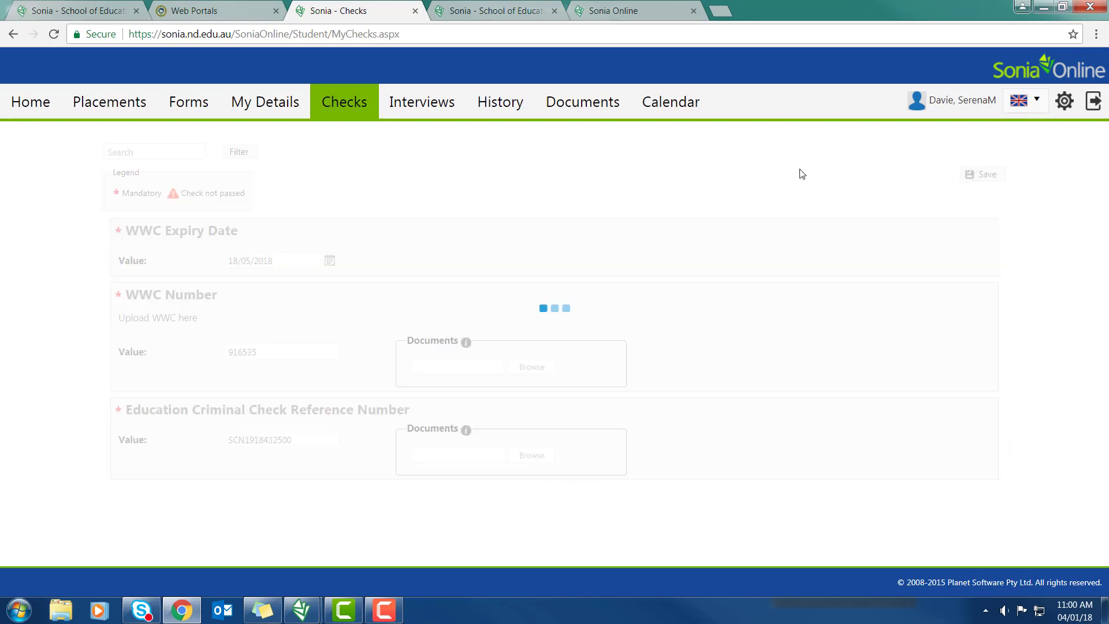
# Open the 2018 Term 2 Primary school preferences list from Placements
pyautogui.click(108, 102)
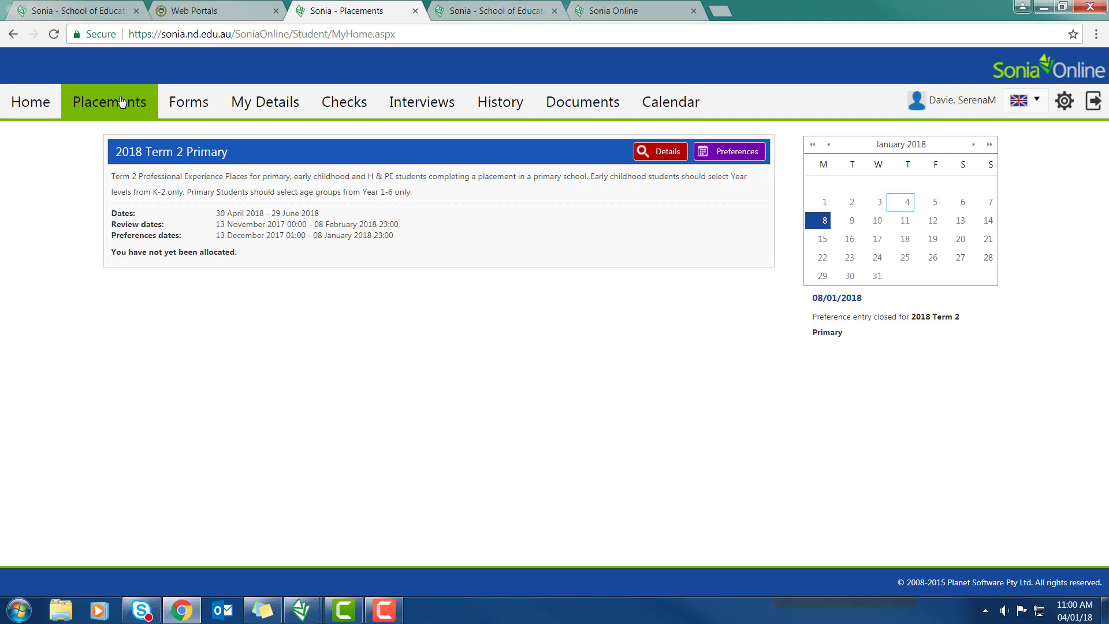
pyautogui.click(719, 152)
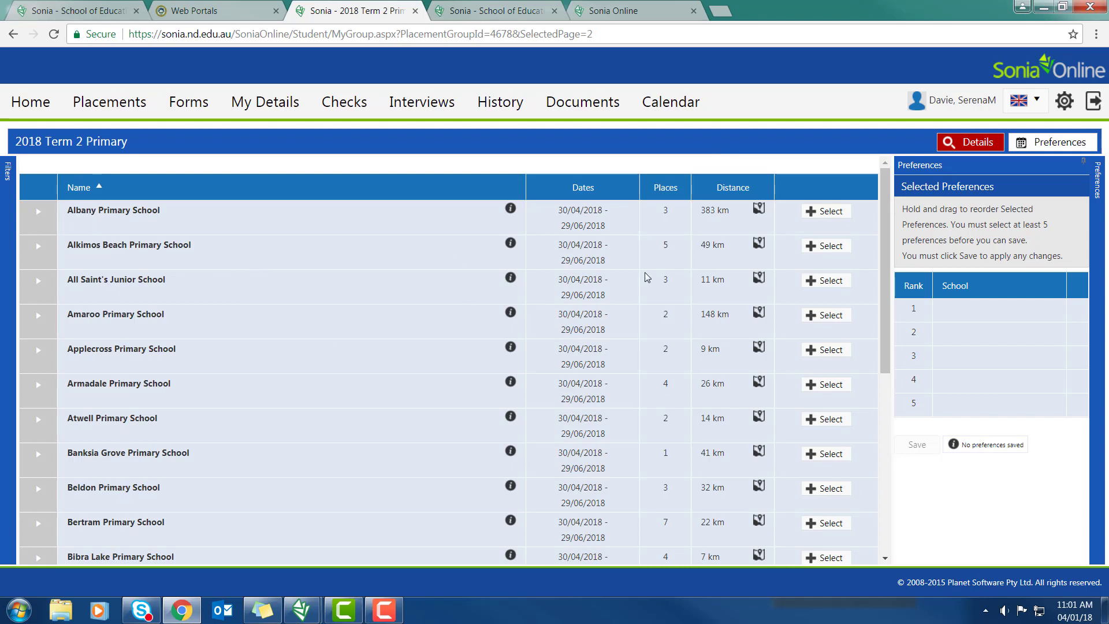
# Sort schools by distance and expand East Fremantle Primary School's placement details
pyautogui.click(727, 188)
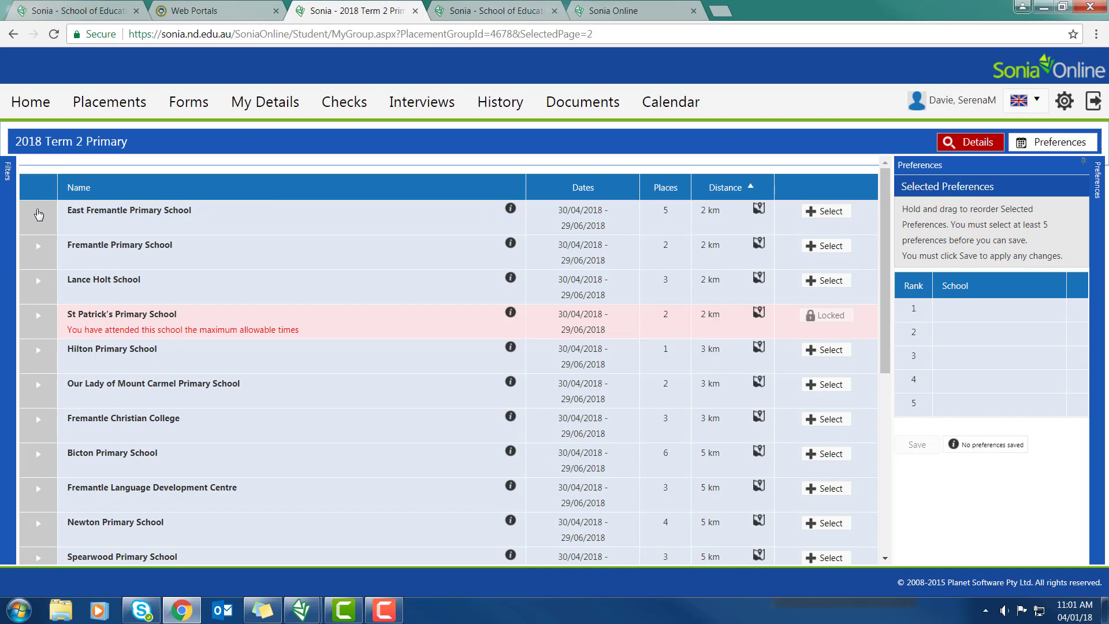
pyautogui.click(38, 215)
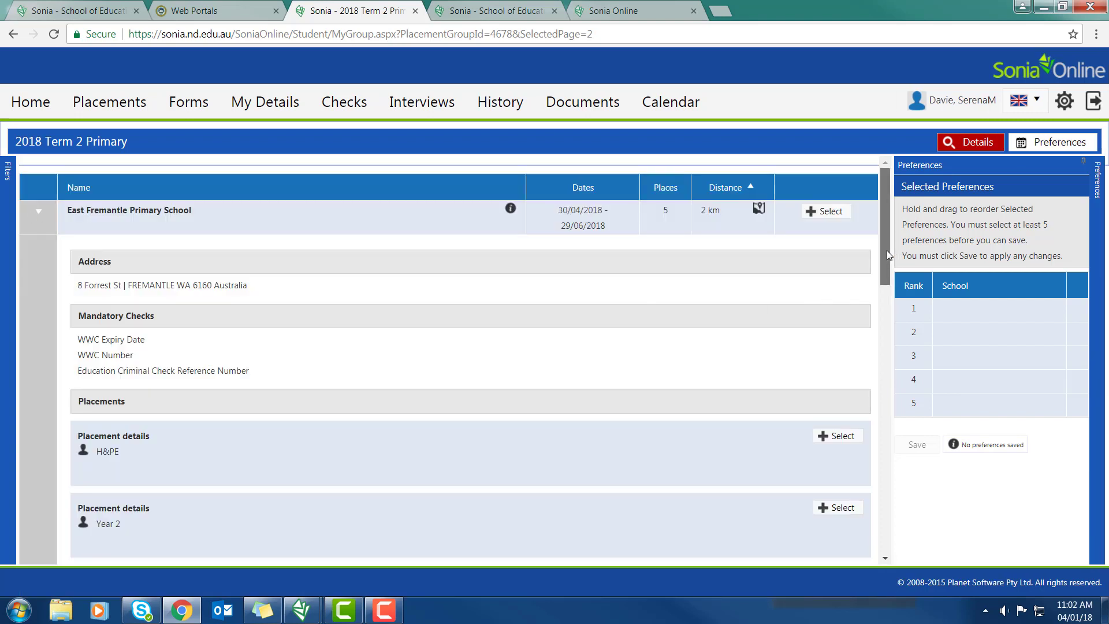
pyautogui.moveTo(886, 251); pyautogui.dragTo(887, 329)
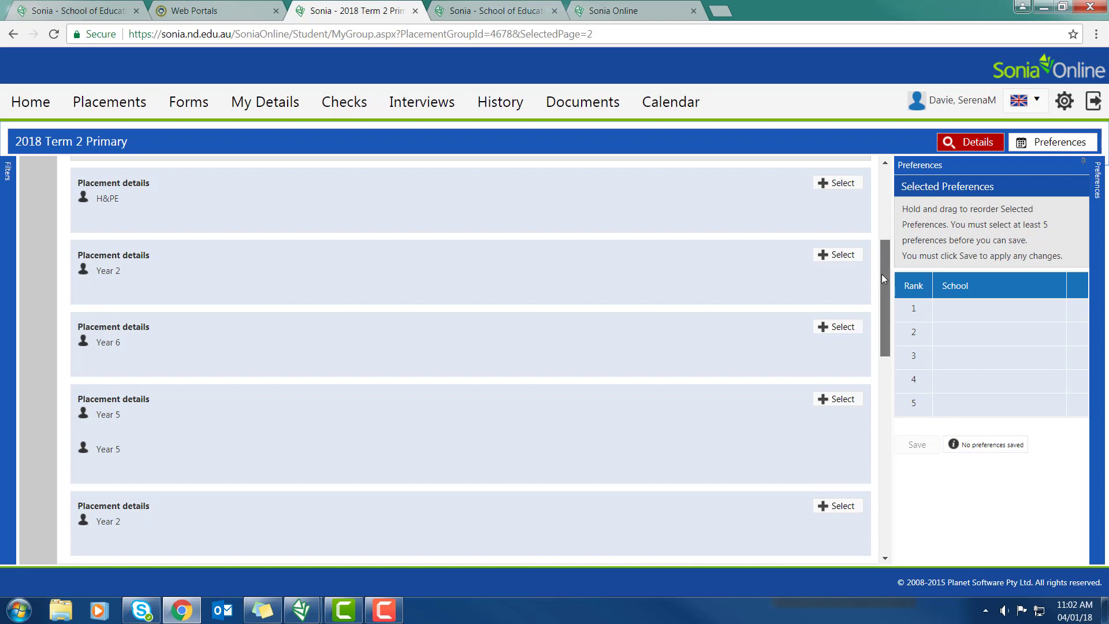
pyautogui.moveTo(882, 274); pyautogui.dragTo(888, 245)
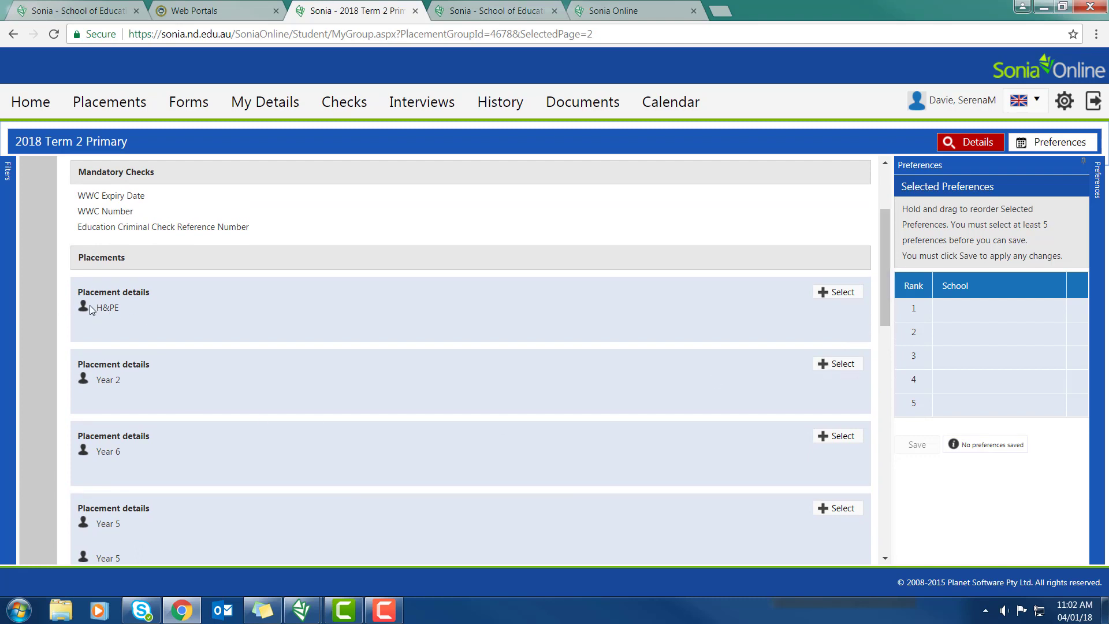
# Select the Year 2 placements at East Fremantle Primary and Fremantle Christian College as preferences
pyautogui.click(826, 366)
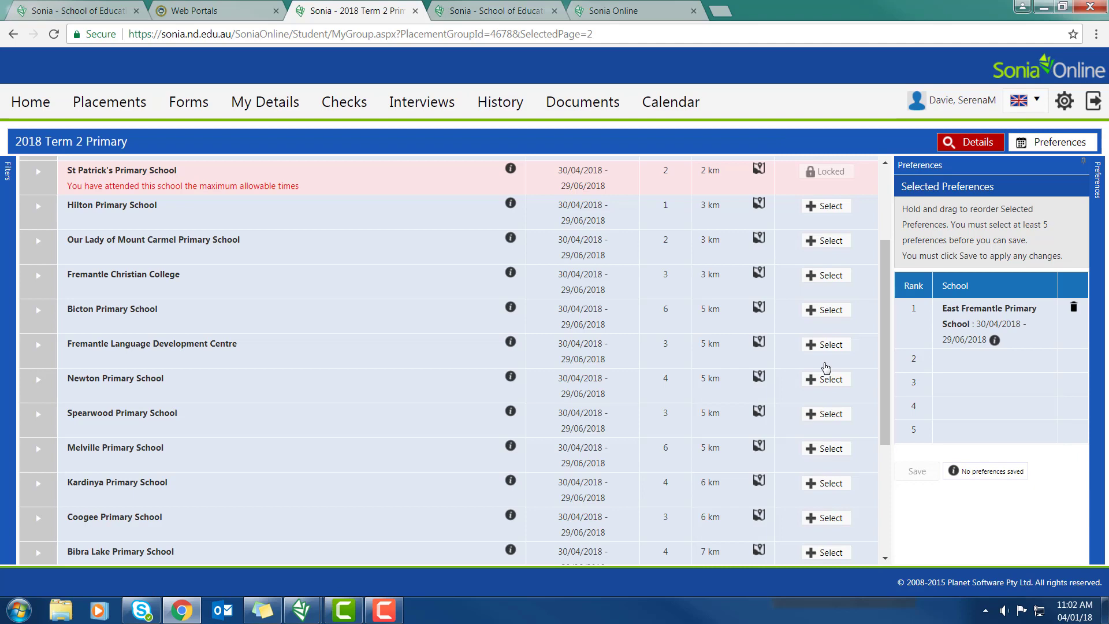
pyautogui.scroll(3, 872, 210)
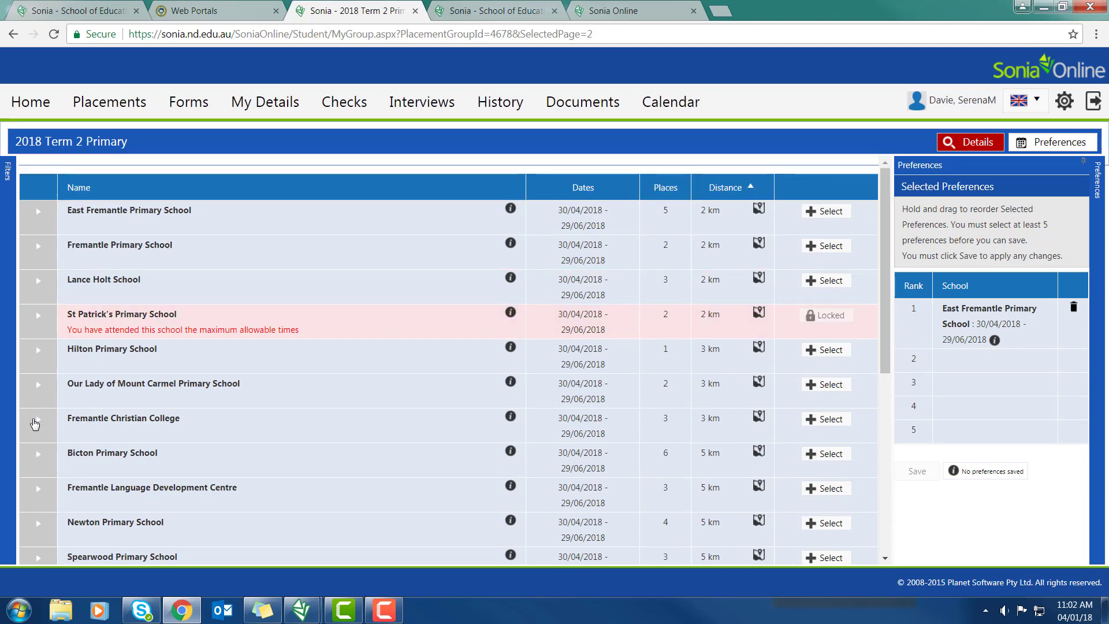
pyautogui.click(36, 421)
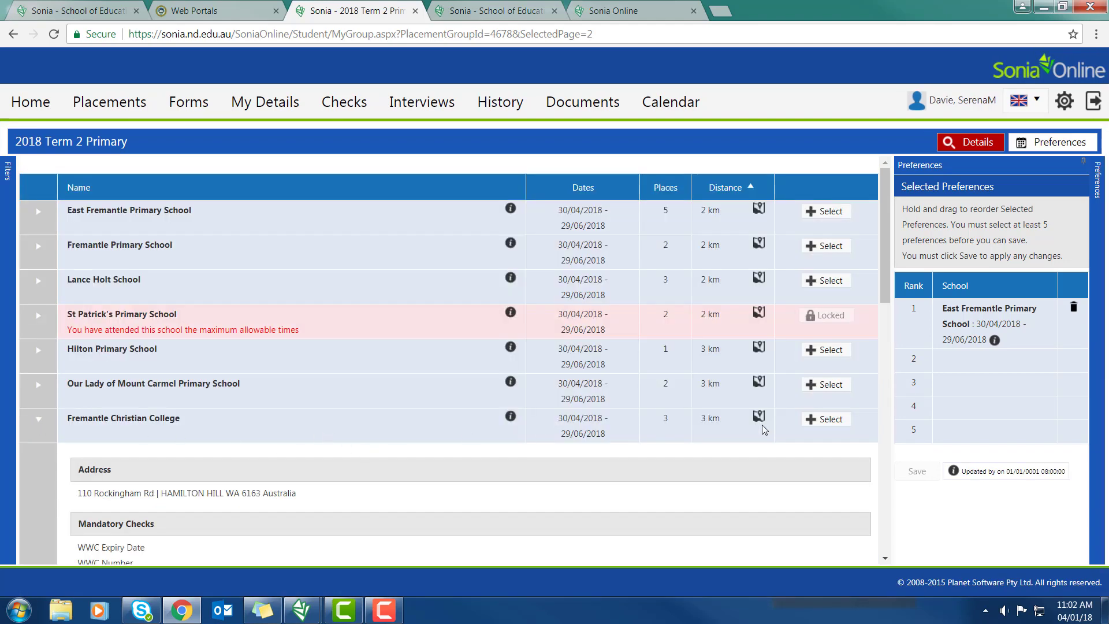
pyautogui.moveTo(884, 291); pyautogui.dragTo(874, 404)
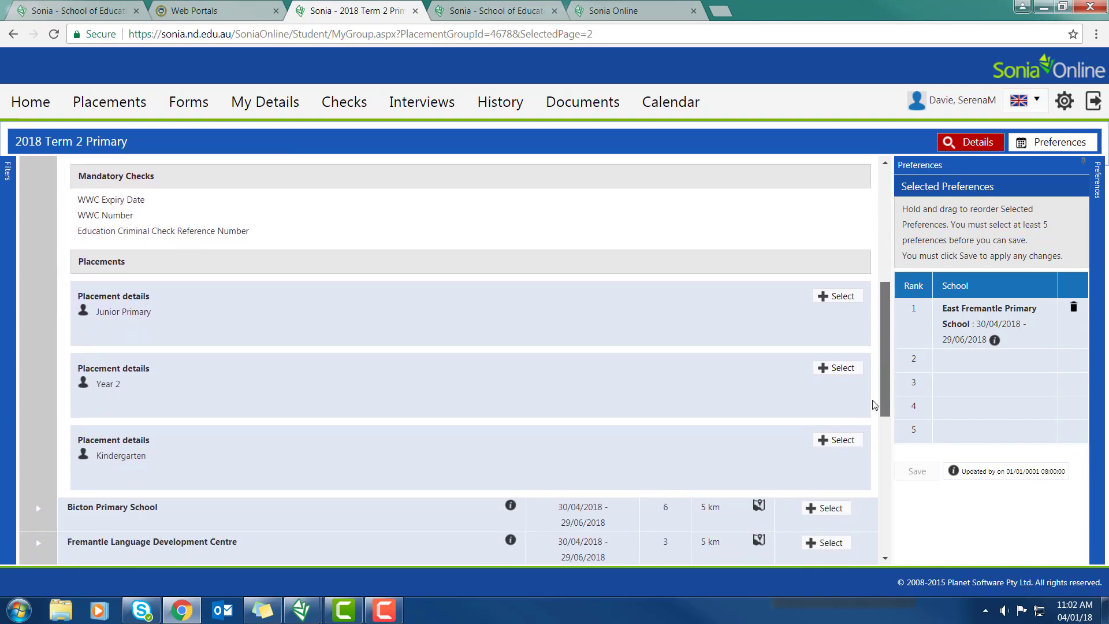
pyautogui.click(831, 369)
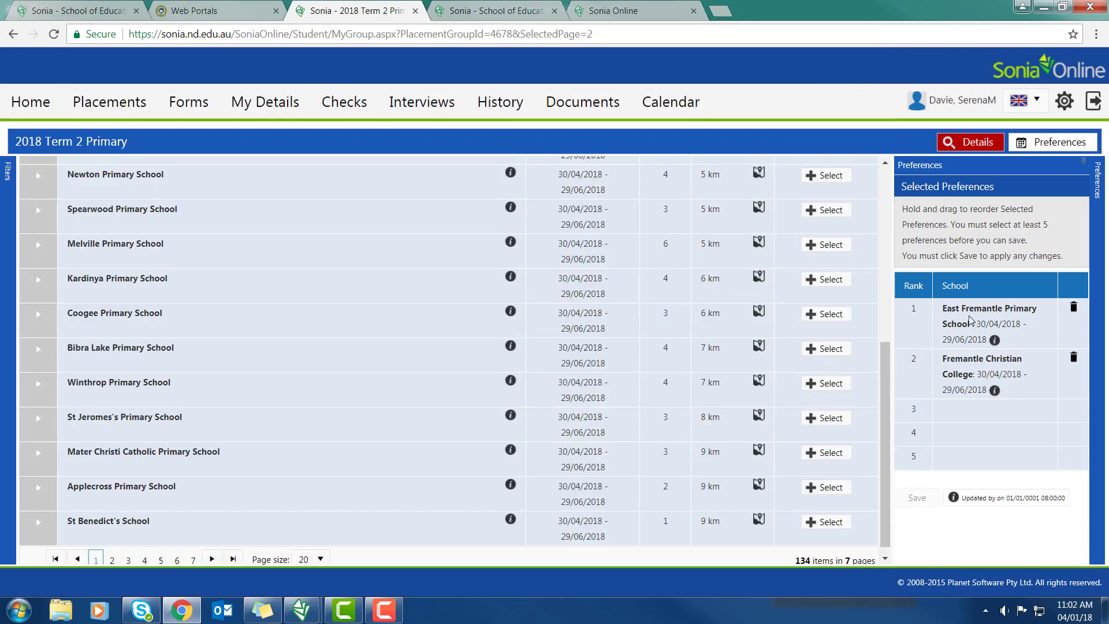
pyautogui.moveTo(884, 433); pyautogui.dragTo(853, 201)
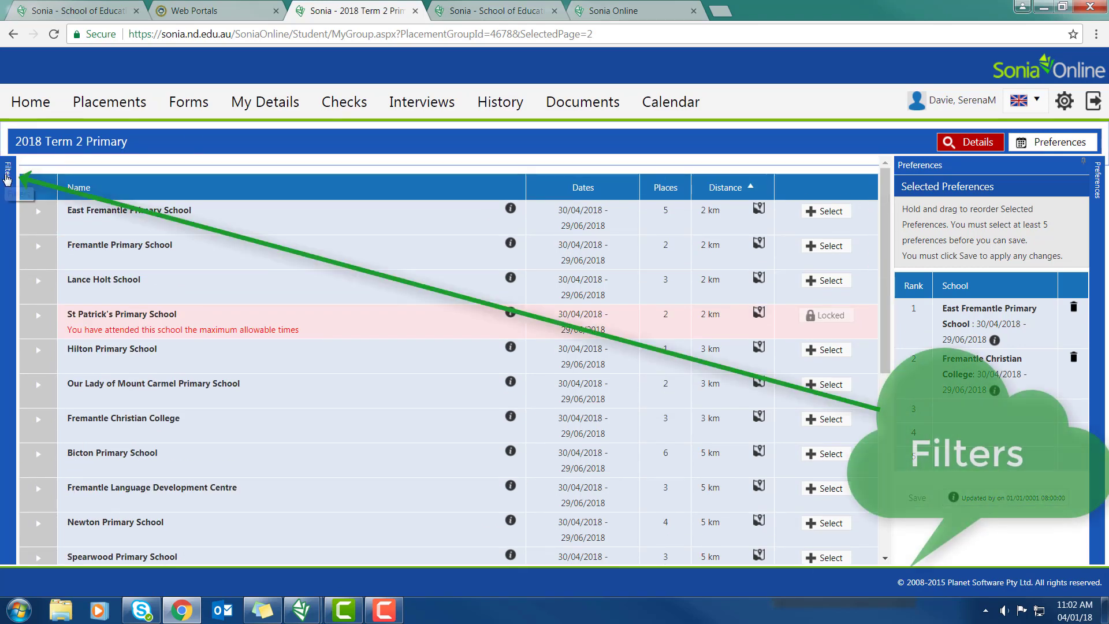
# Filter the school list to Sector Catholic and Specific Location North River
pyautogui.click(7, 176)
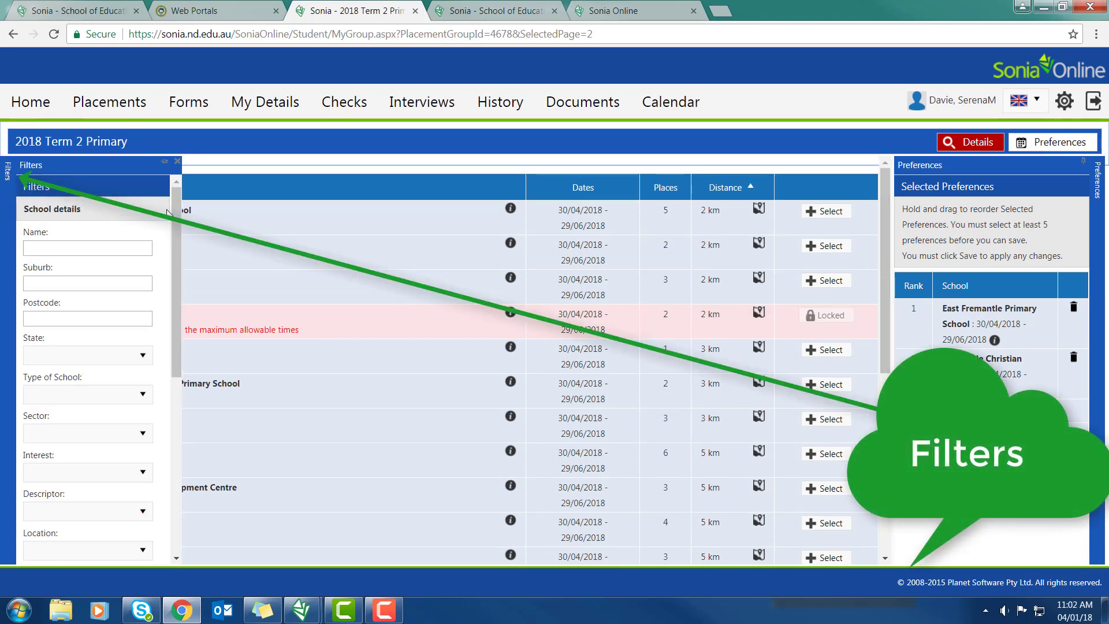
pyautogui.scroll(-2, 175, 212)
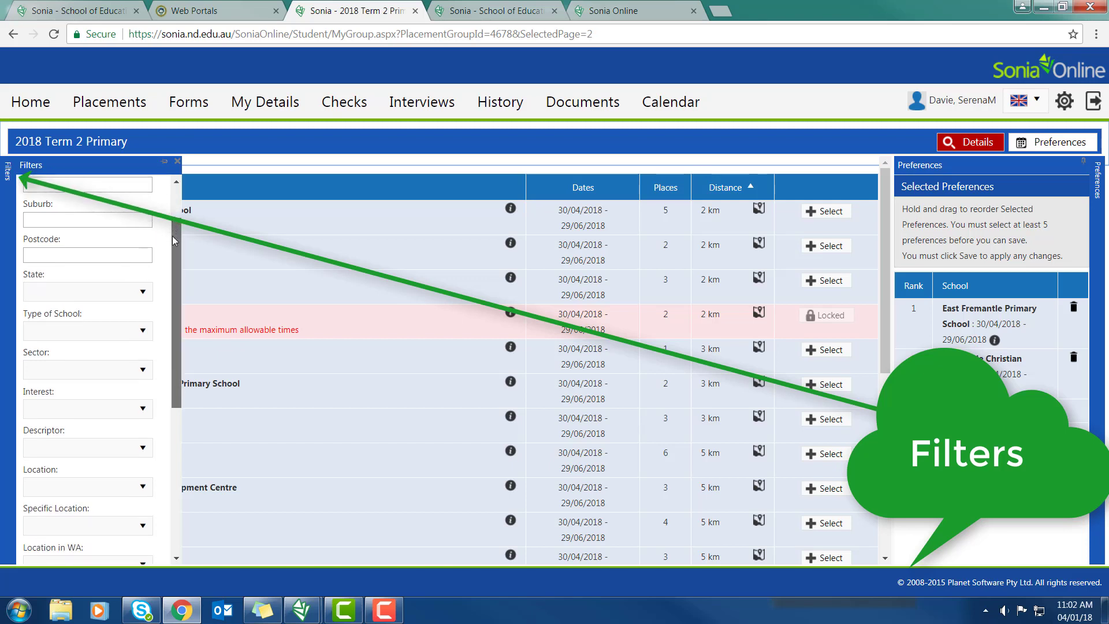
pyautogui.click(147, 374)
pyautogui.click(74, 389)
pyautogui.click(173, 357)
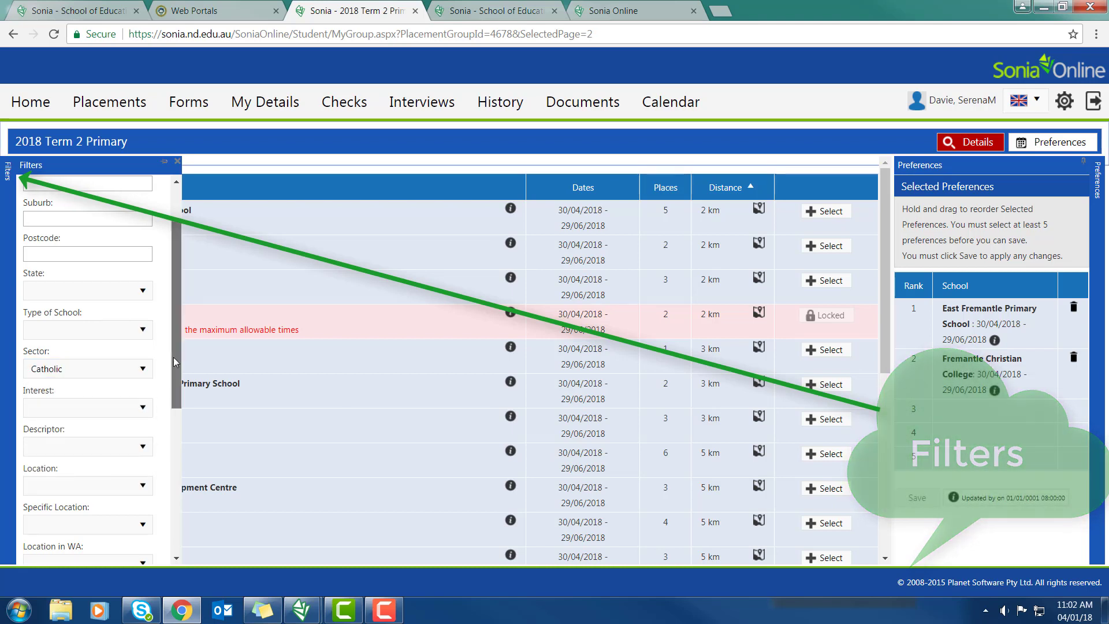
pyautogui.moveTo(173, 357); pyautogui.dragTo(160, 432)
pyautogui.click(142, 385)
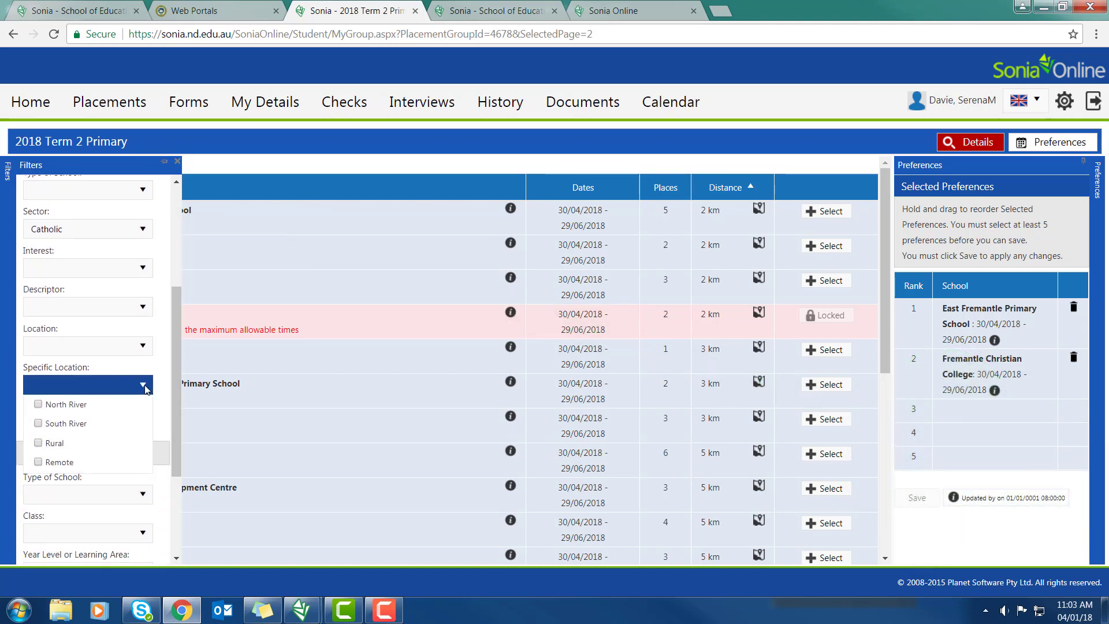
pyautogui.click(76, 406)
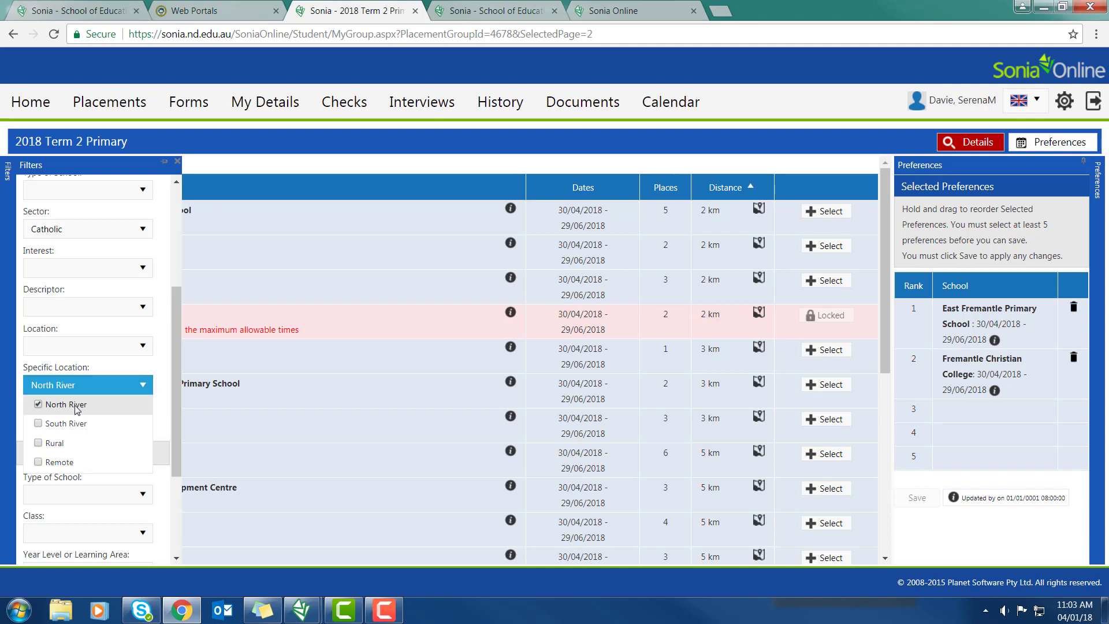
pyautogui.moveTo(179, 387); pyautogui.dragTo(162, 490)
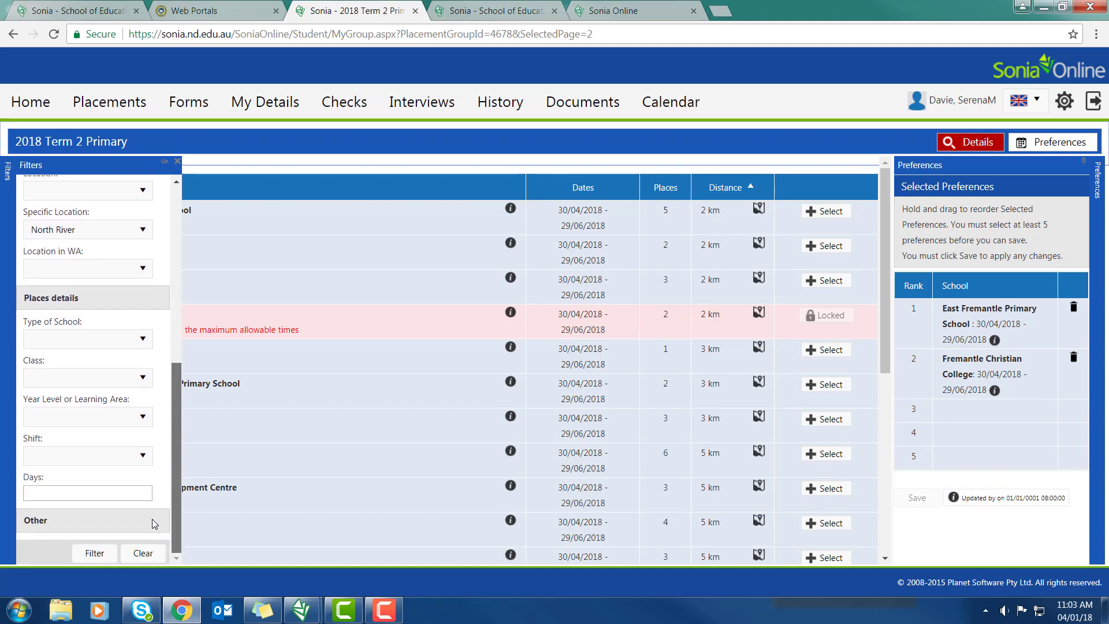
pyautogui.click(96, 553)
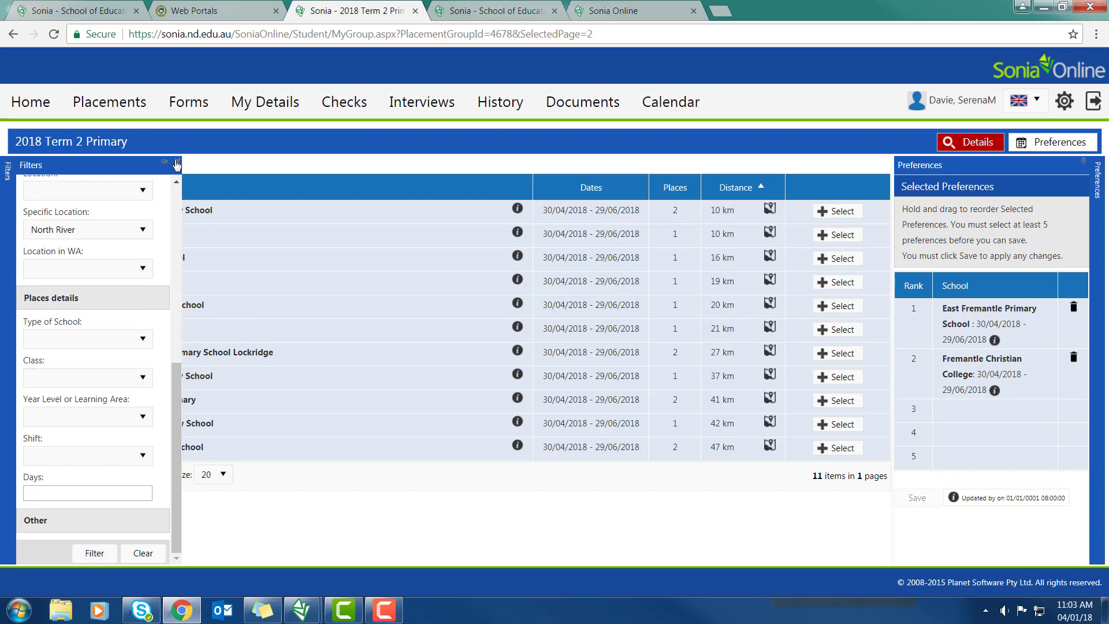
# Hide the filters and look over Trinity College Junior School's placement details
pyautogui.click(177, 166)
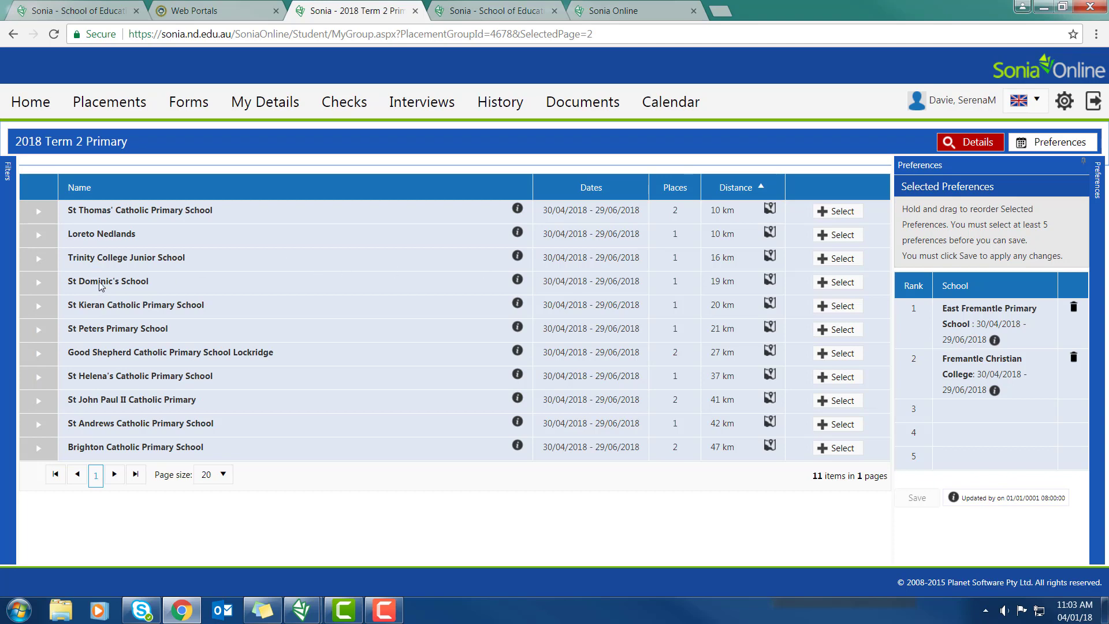
pyautogui.click(38, 258)
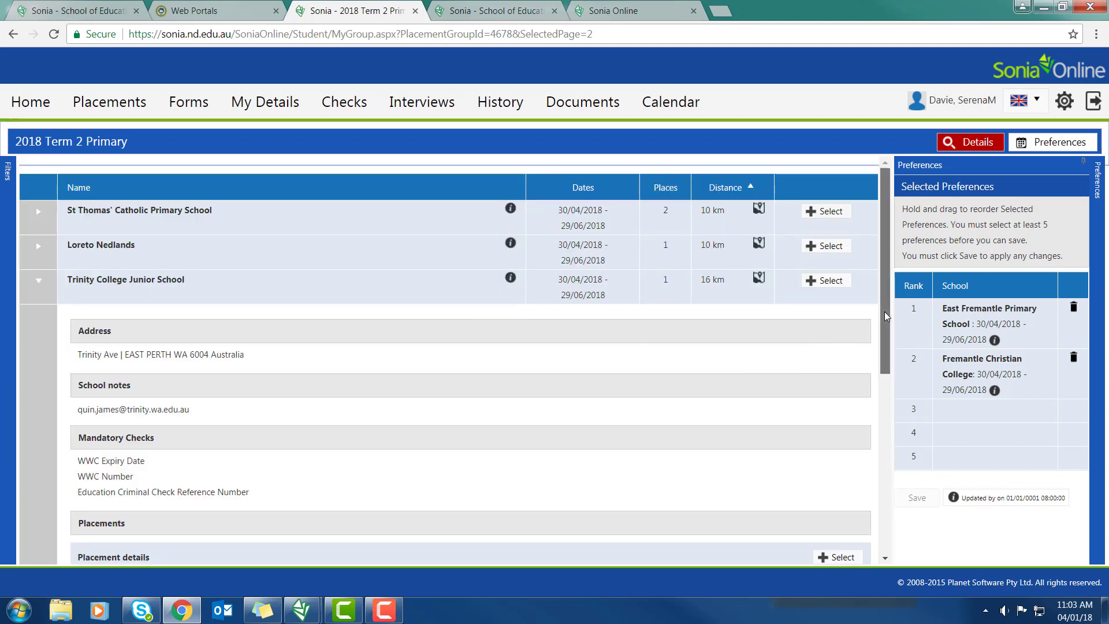
pyautogui.moveTo(887, 315); pyautogui.dragTo(887, 277)
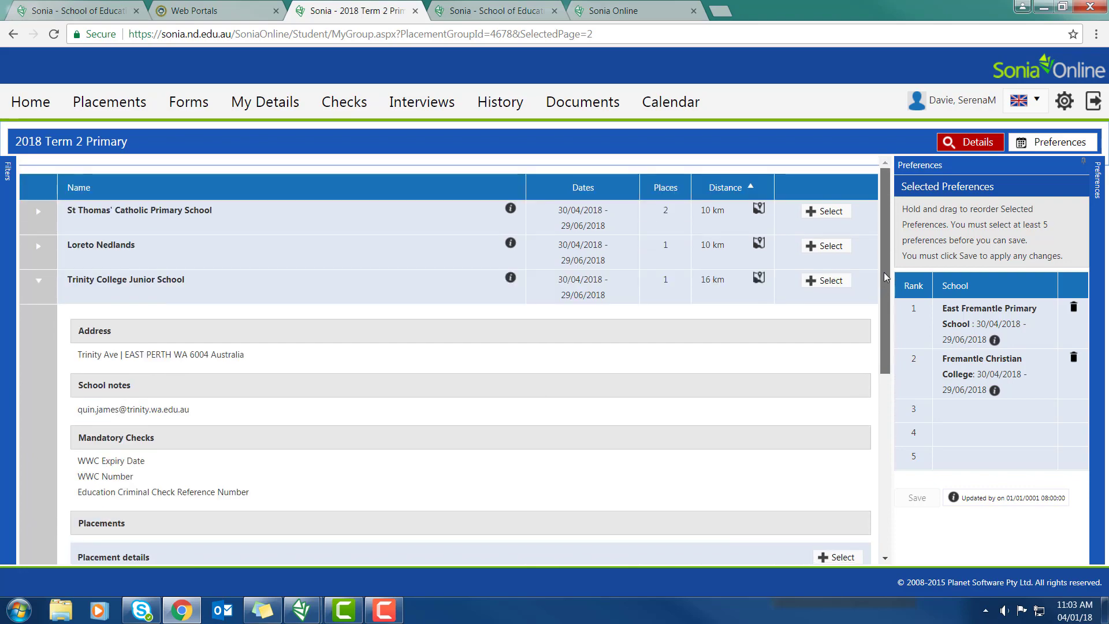
pyautogui.click(37, 280)
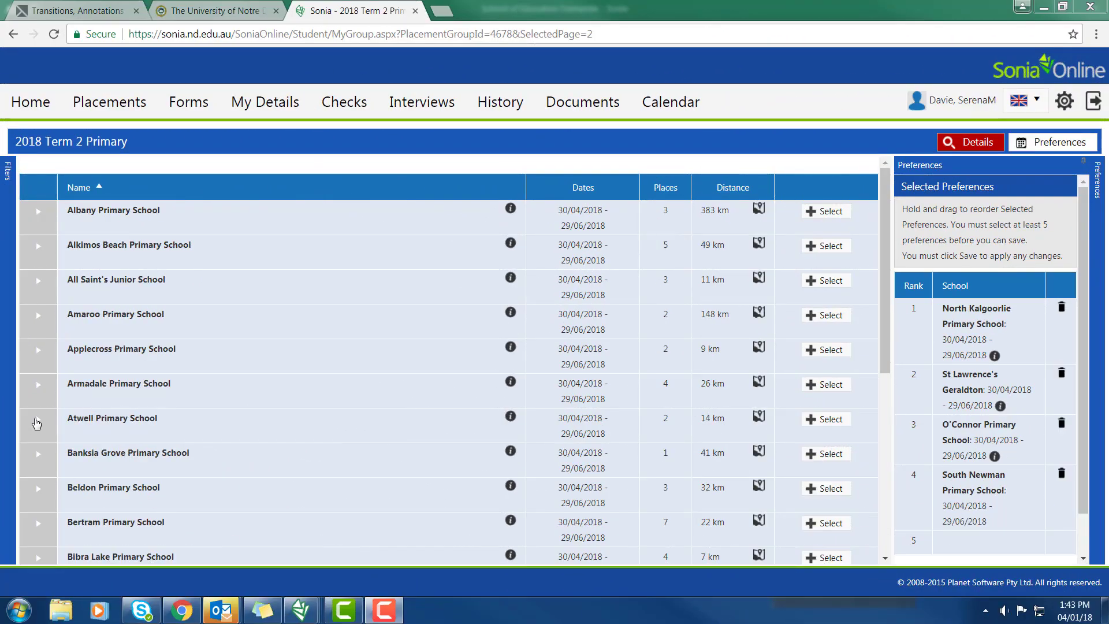
# Choose Atwell Primary School's Year 3 placement and save all five preferences
pyautogui.click(36, 420)
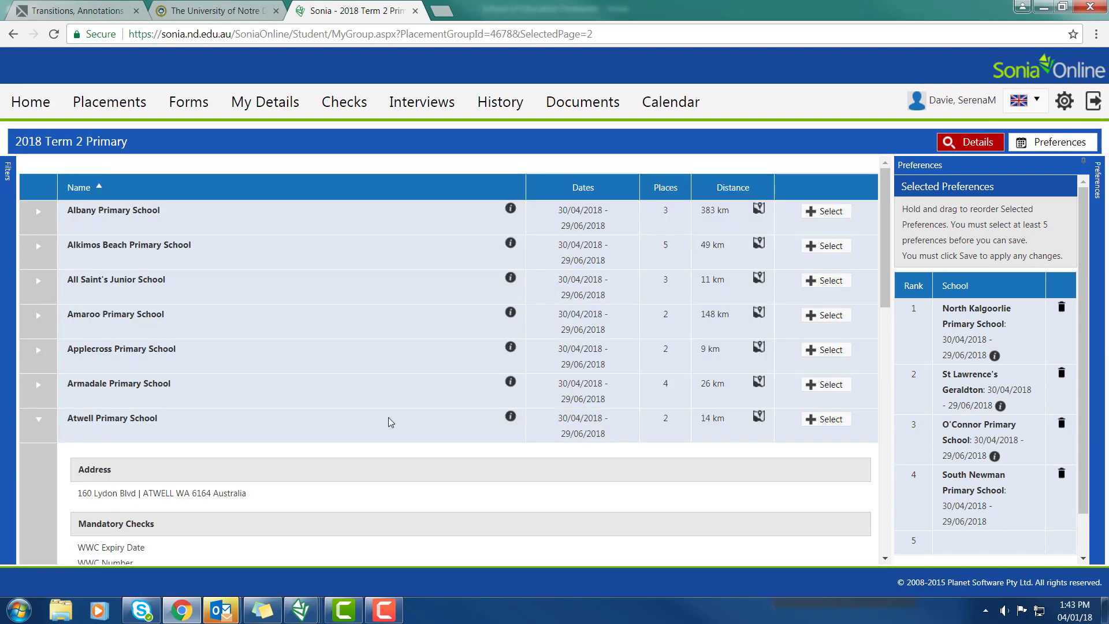
pyautogui.scroll(-5, 875, 340)
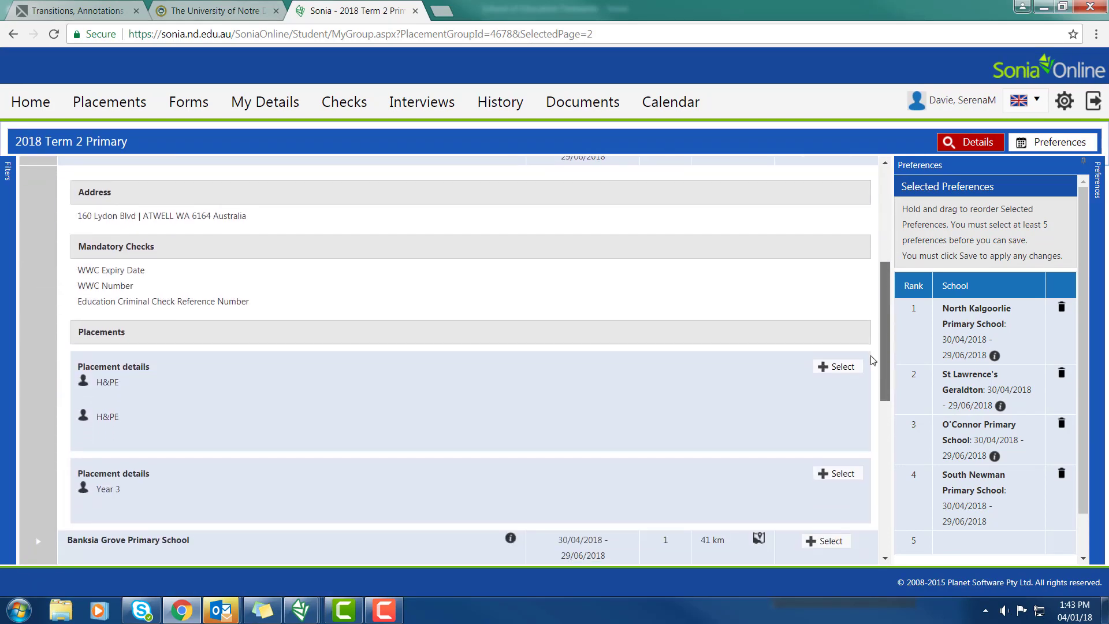
pyautogui.scroll(-1, 872, 365)
pyautogui.click(827, 422)
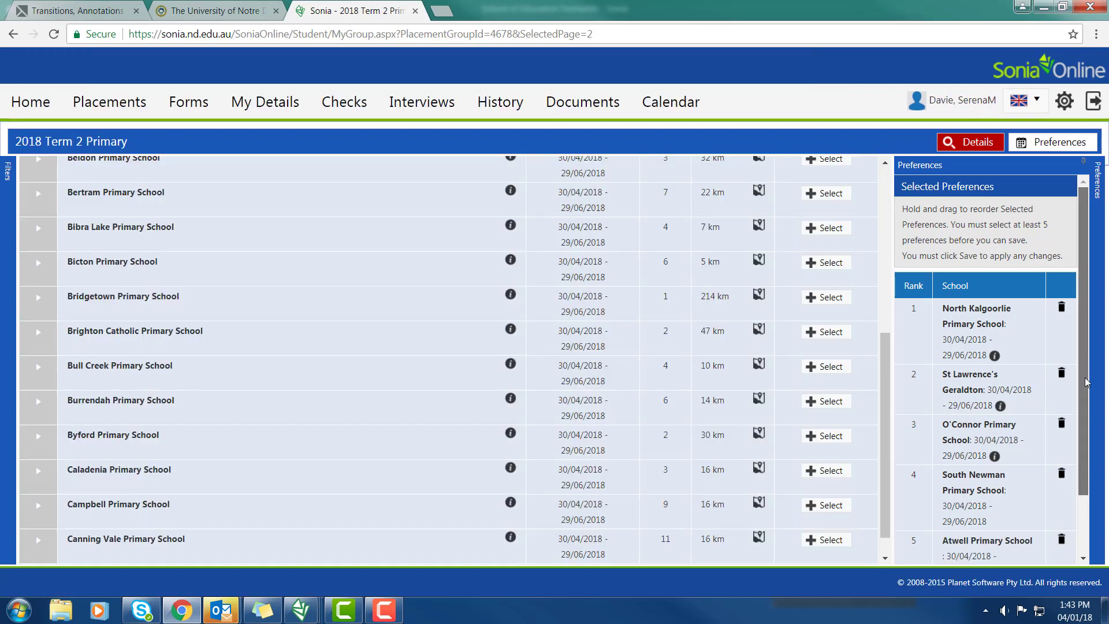
pyautogui.moveTo(1084, 367); pyautogui.dragTo(1084, 430)
pyautogui.click(916, 532)
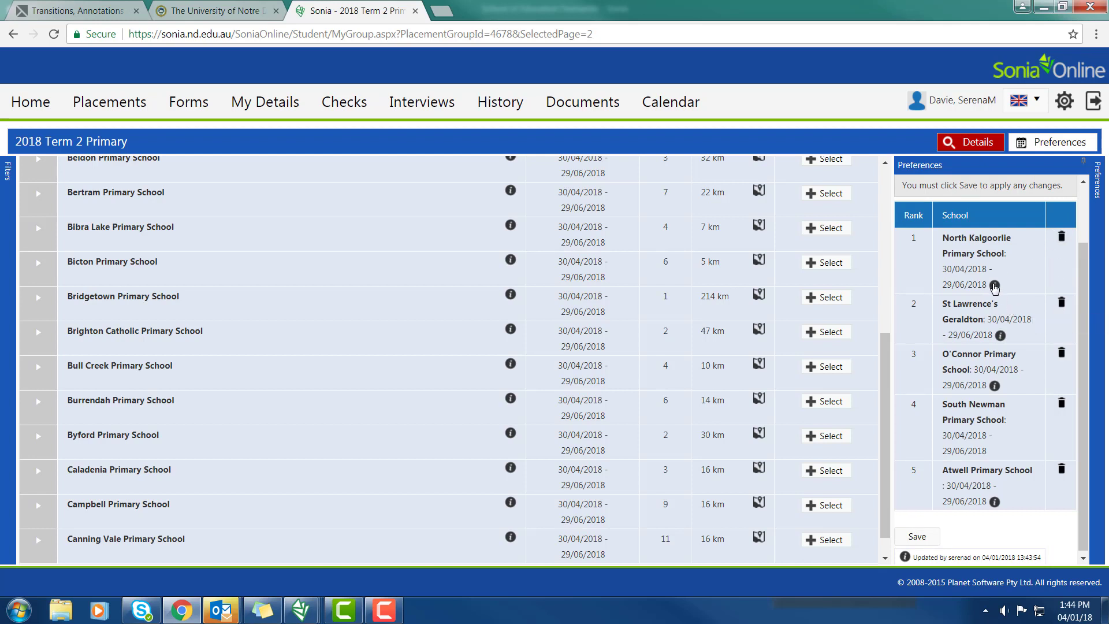
# Review and close the placement Information popups for preferences 1, 2 and 3
pyautogui.click(993, 286)
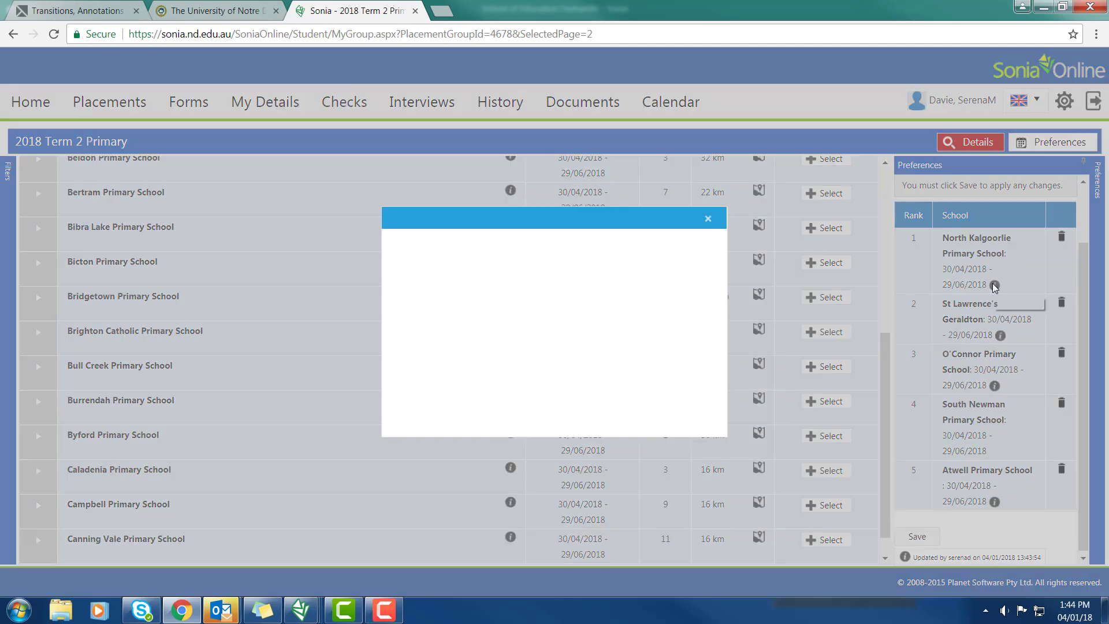
pyautogui.click(708, 219)
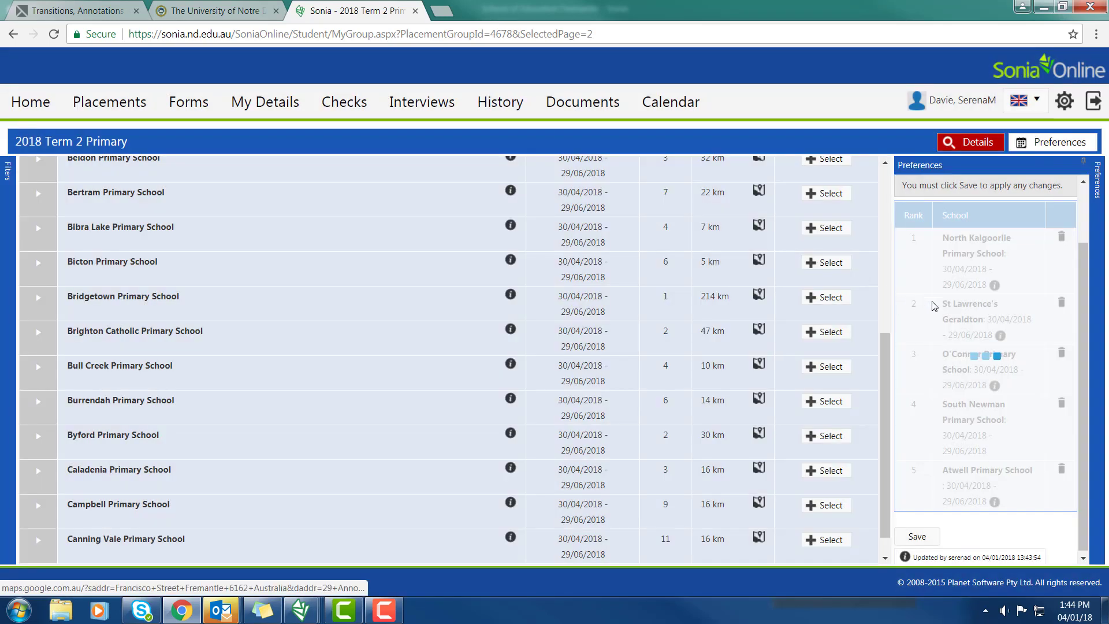
pyautogui.click(1001, 336)
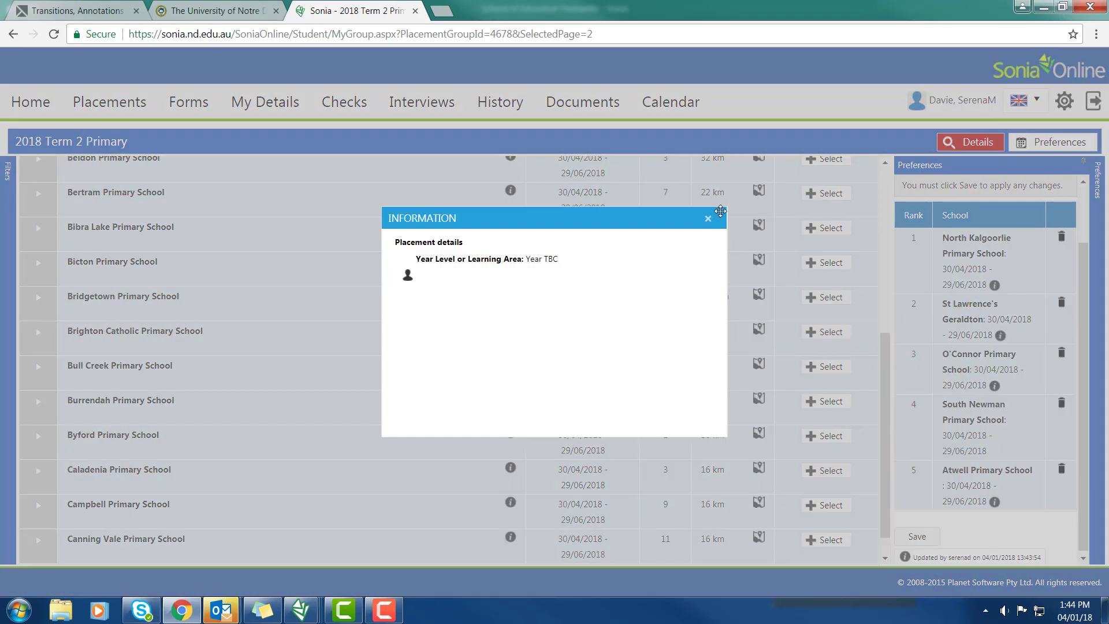
pyautogui.click(708, 218)
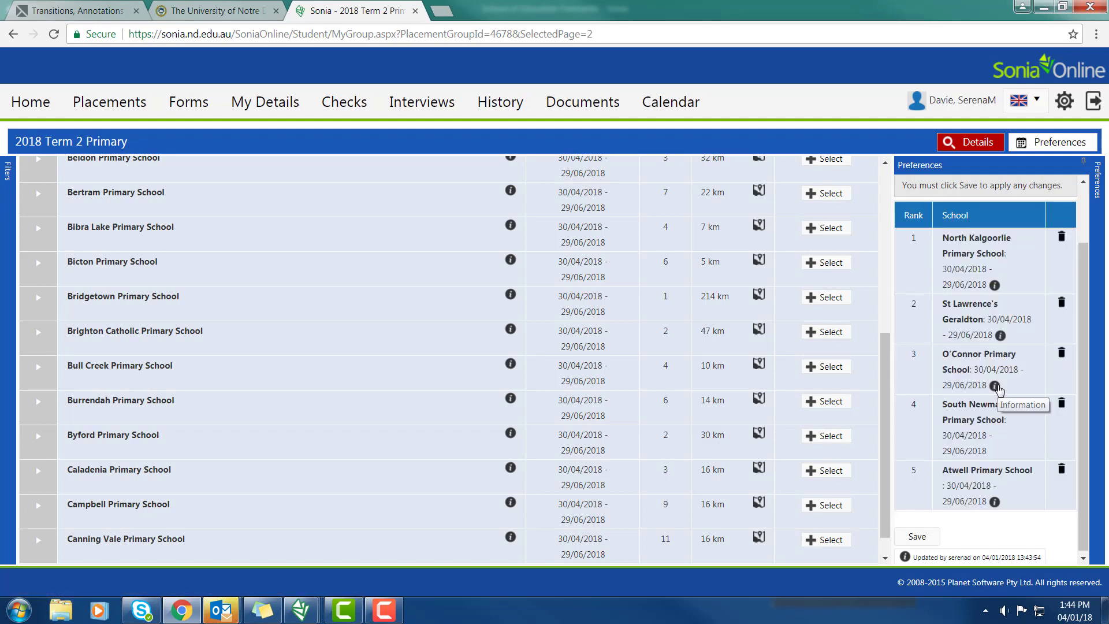
pyautogui.click(996, 387)
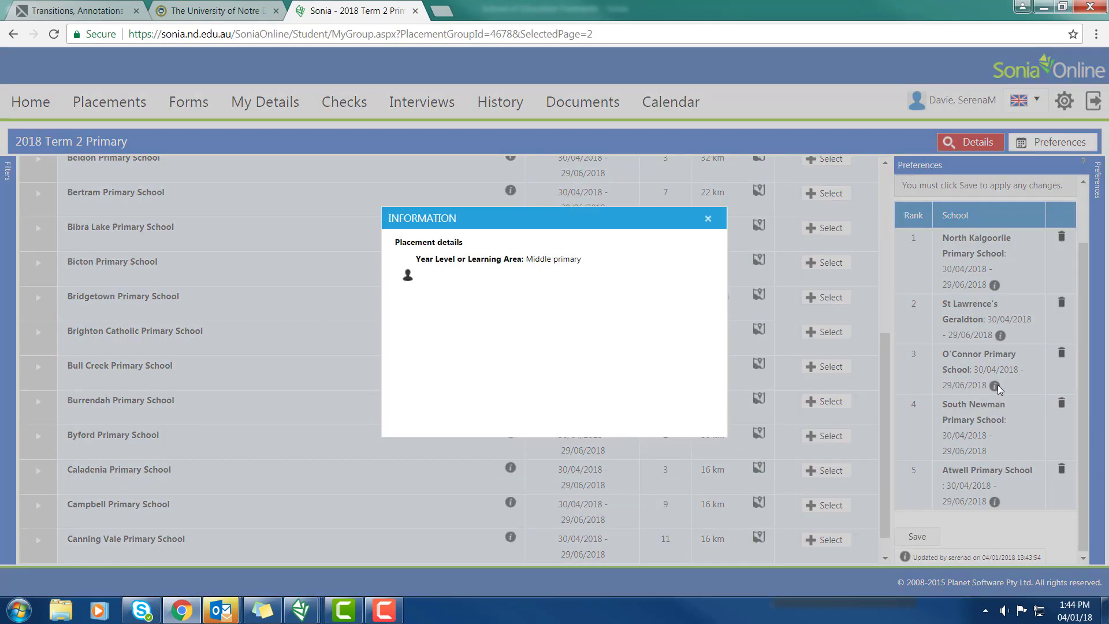
pyautogui.click(708, 219)
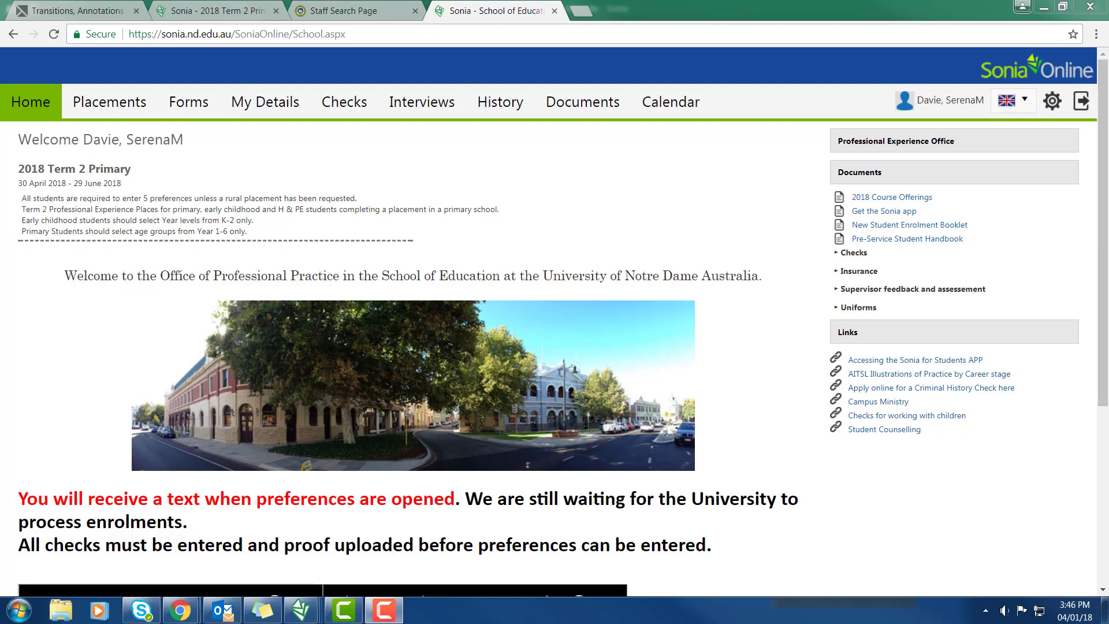
# On My Details, step through the empty Next Of Kin name, relationship, contact, email and phone fields
pyautogui.click(254, 103)
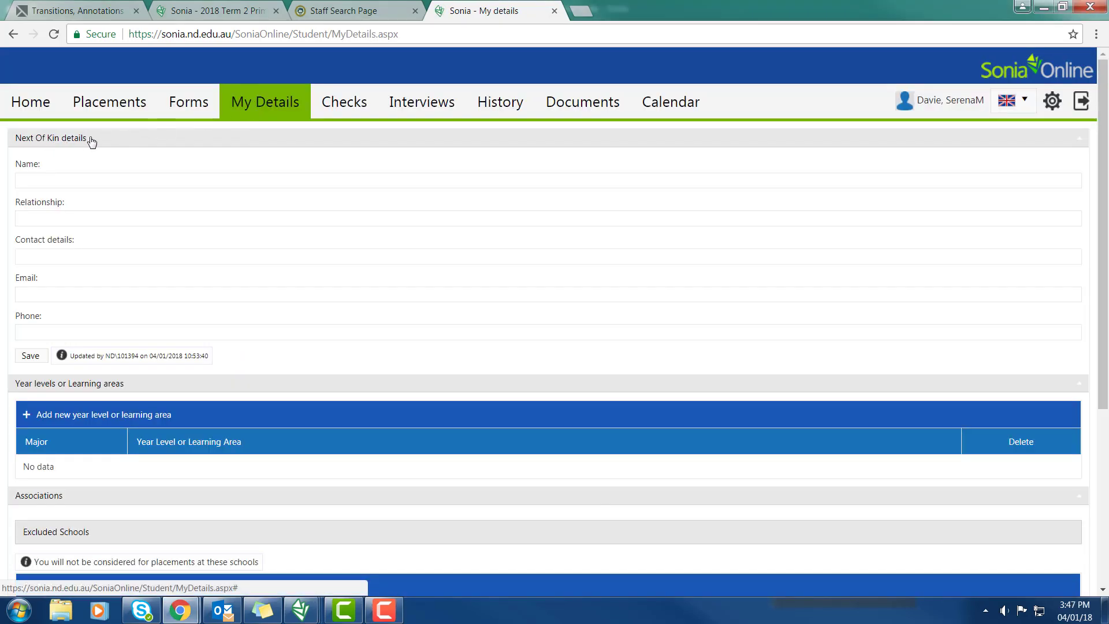
pyautogui.click(78, 181)
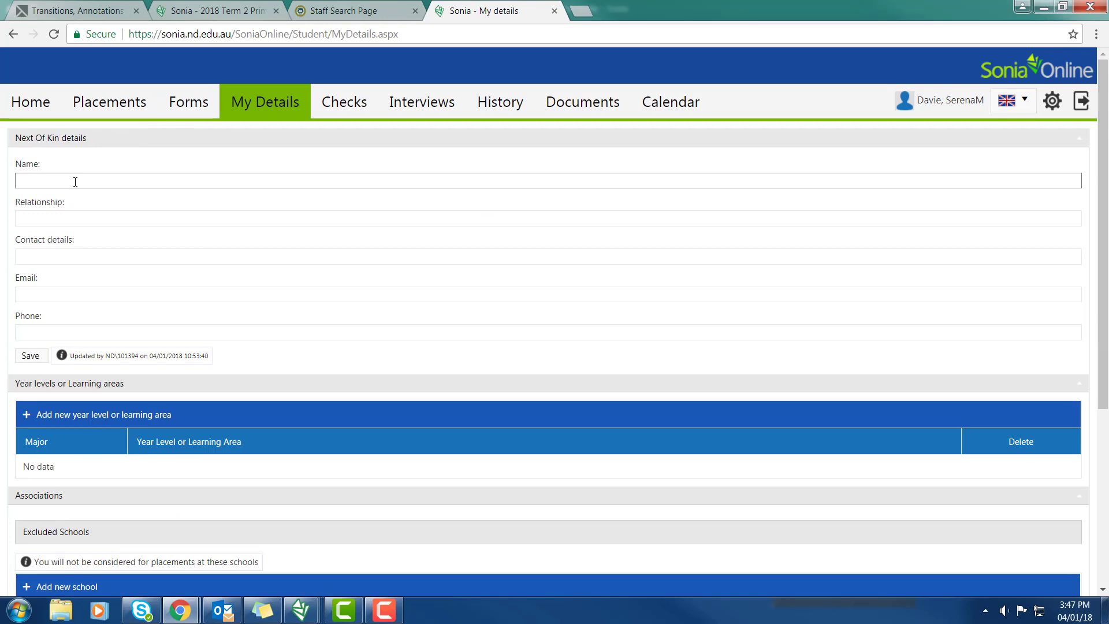
pyautogui.click(73, 218)
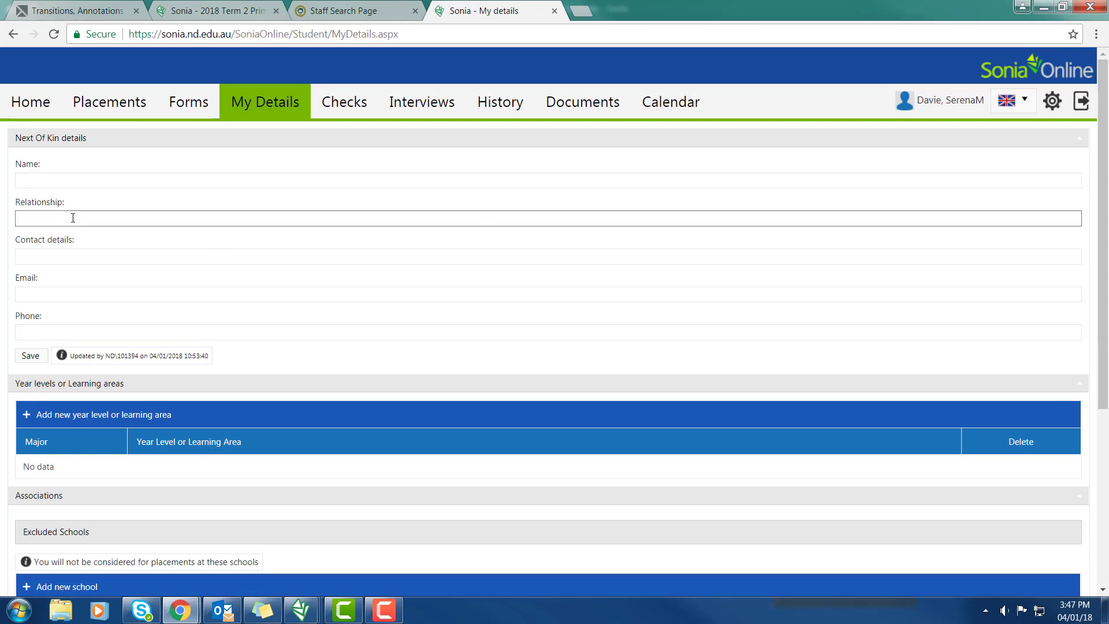
pyautogui.click(64, 253)
pyautogui.click(63, 293)
pyautogui.click(57, 329)
pyautogui.click(39, 362)
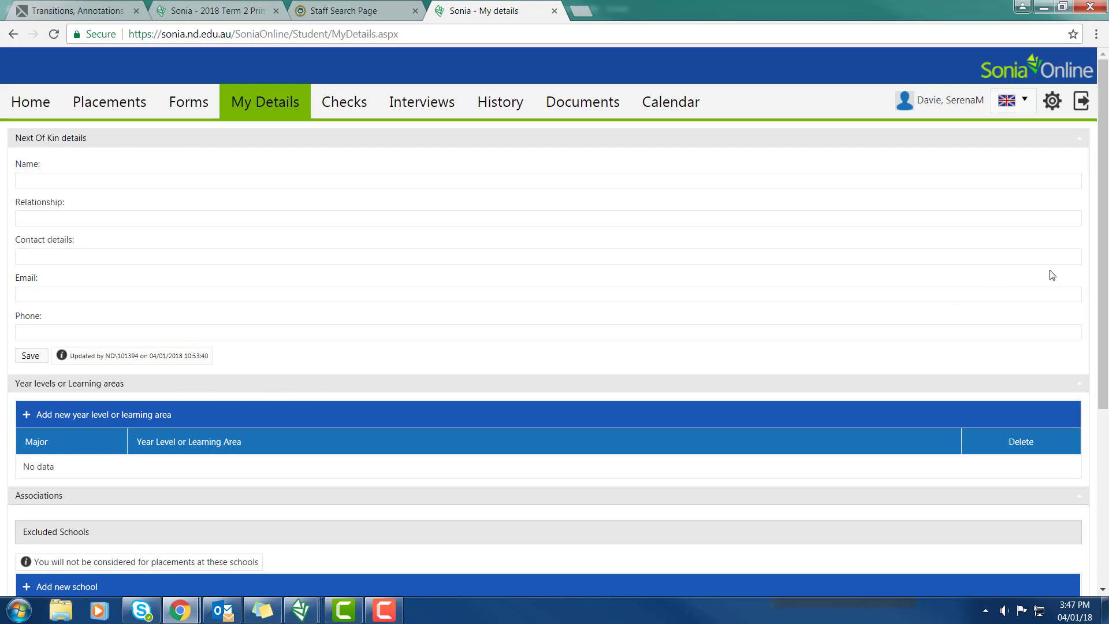
# Review the Main secondary school teaching area choices, then move to the Minor teaching area field
pyautogui.moveTo(1103, 248); pyautogui.dragTo(1094, 443)
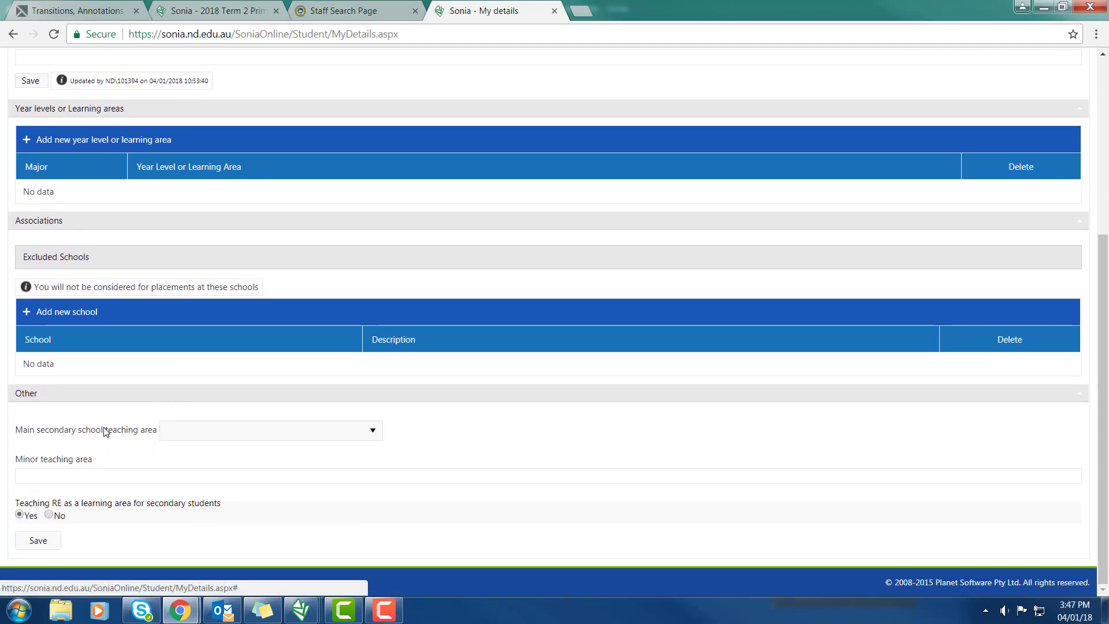
pyautogui.click(372, 438)
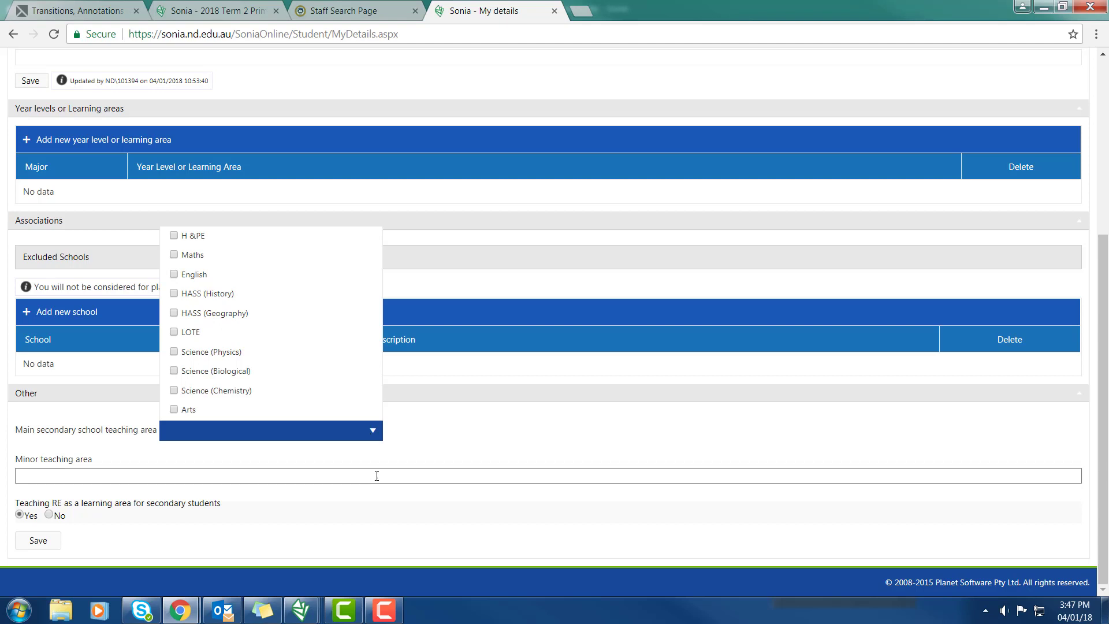
pyautogui.click(478, 431)
pyautogui.click(129, 473)
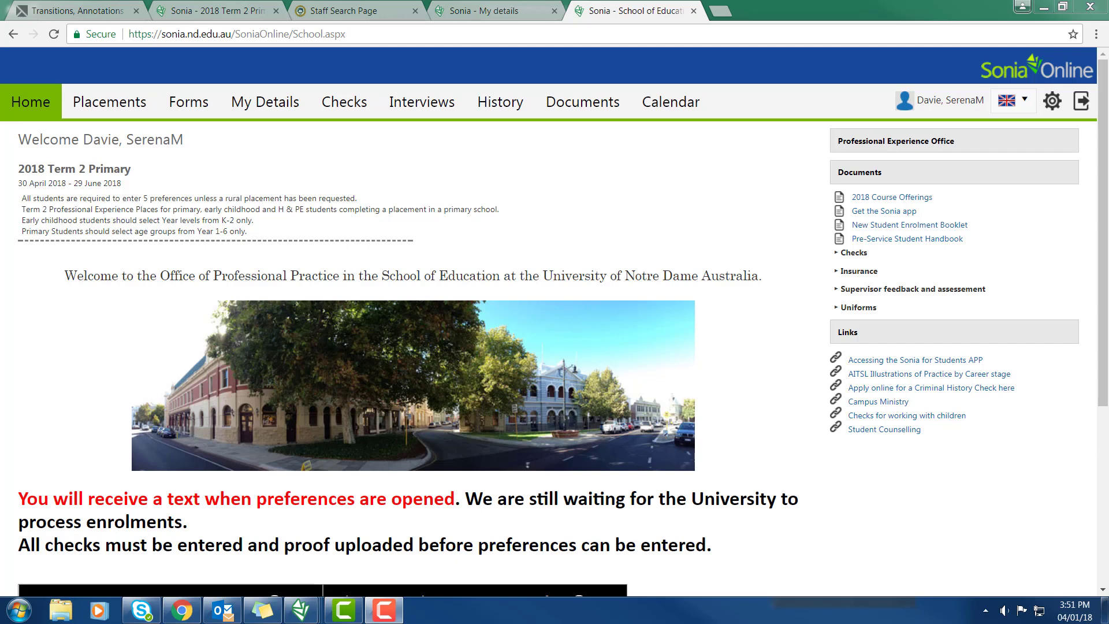
# Book the first Professional Experience Interview slot listed for February 2018
pyautogui.click(407, 99)
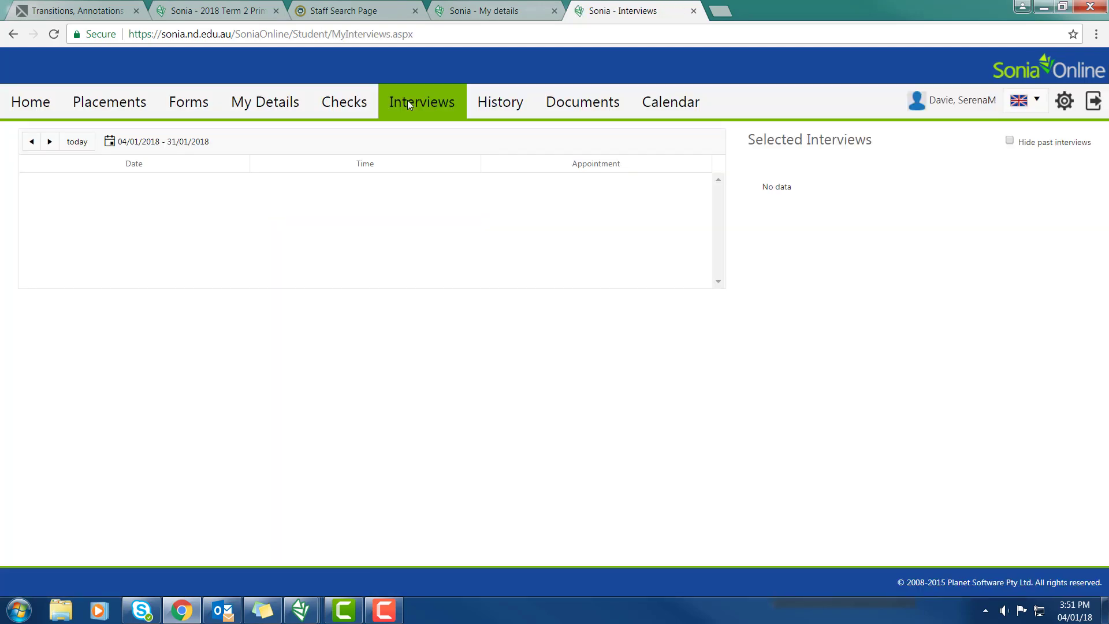
pyautogui.click(50, 142)
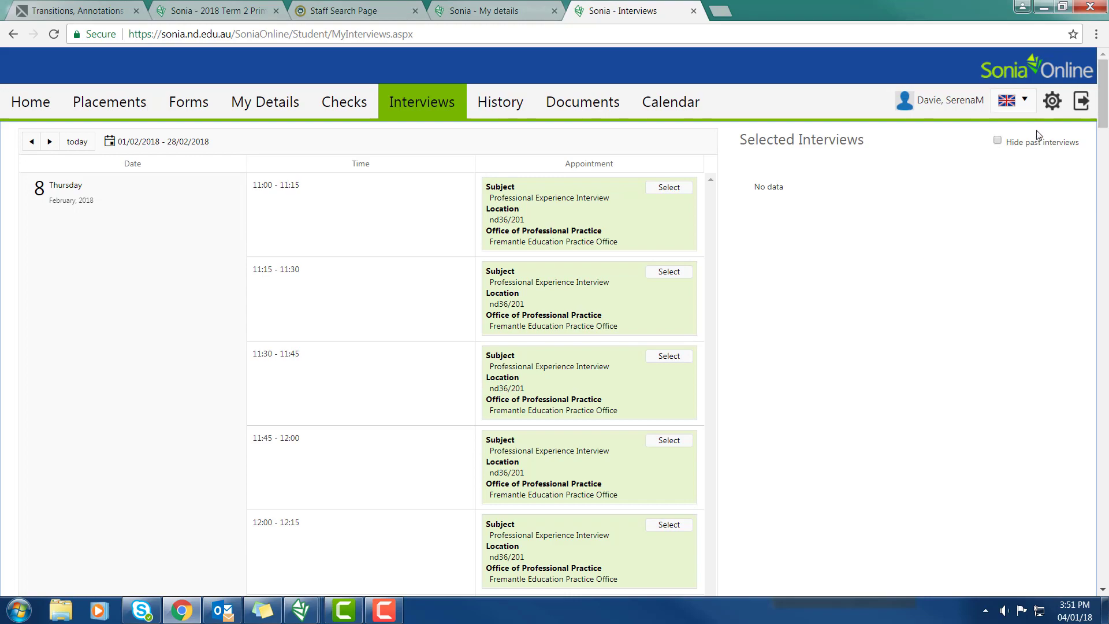
pyautogui.moveTo(1102, 106)
pyautogui.mouseDown()
pyautogui.moveTo(1102, 335)
pyautogui.moveTo(1102, 94)
pyautogui.mouseUp()
pyautogui.click(670, 189)
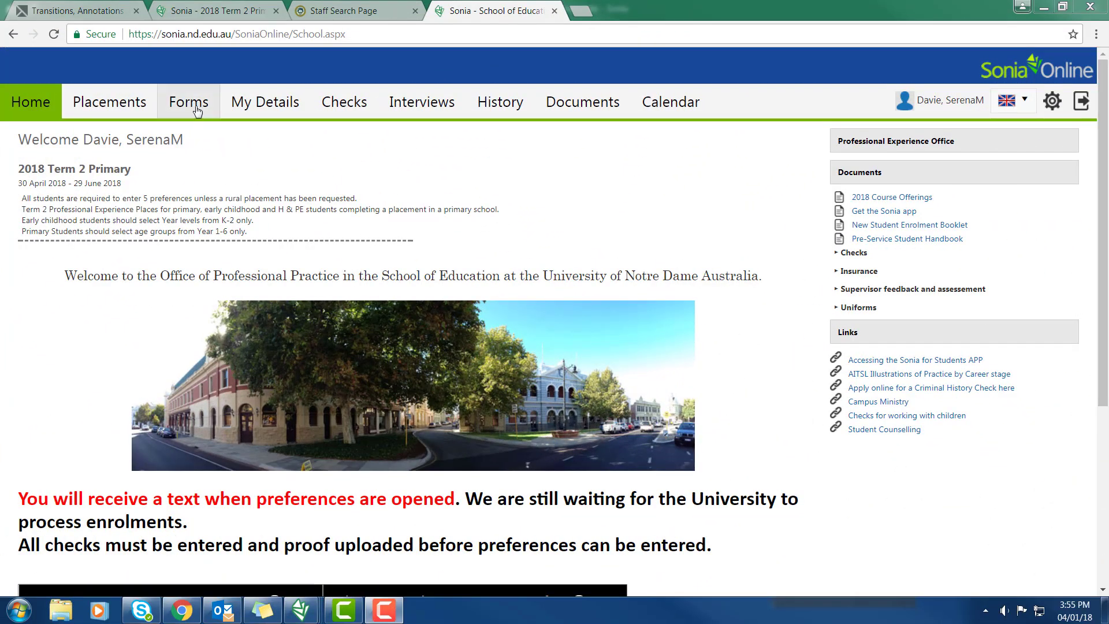
# Add a Professional Experience Self Briefing form on the Forms page
pyautogui.click(195, 104)
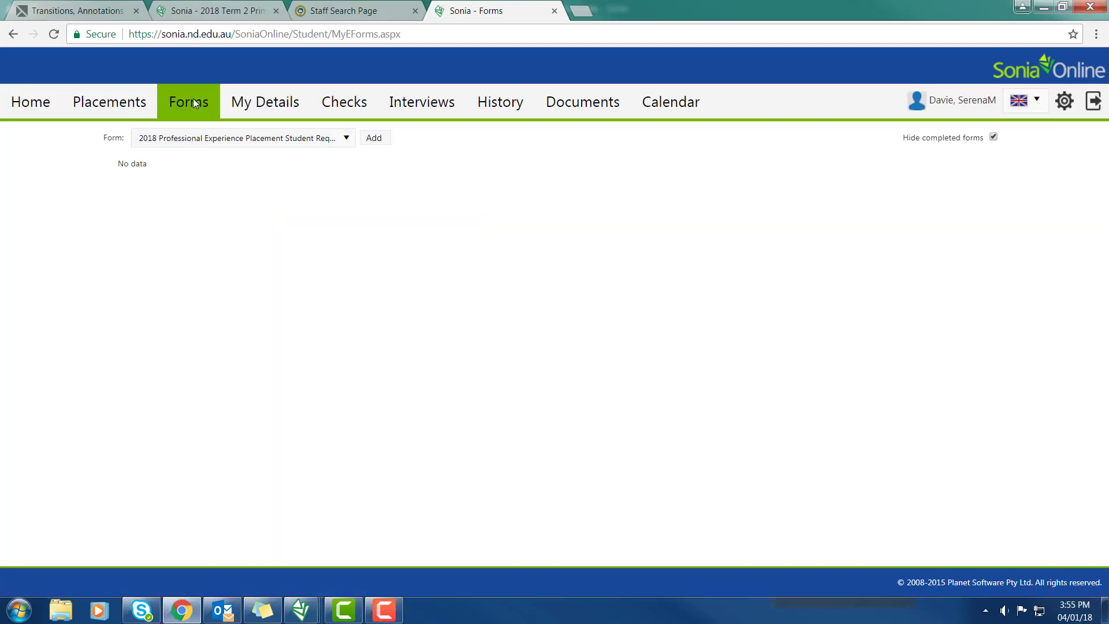
pyautogui.click(347, 140)
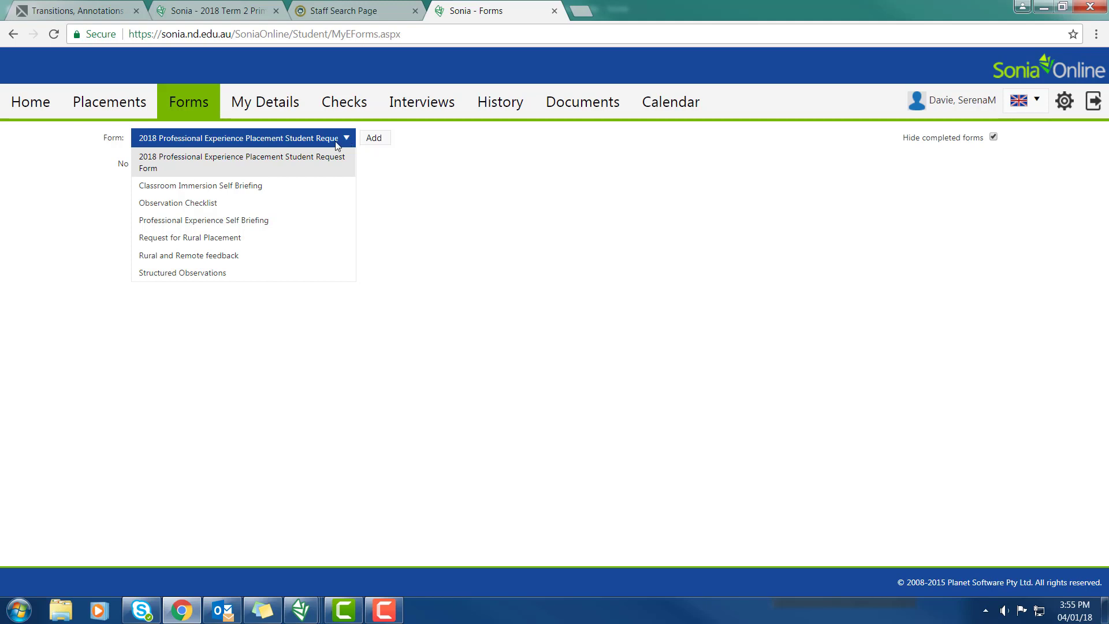
pyautogui.click(256, 222)
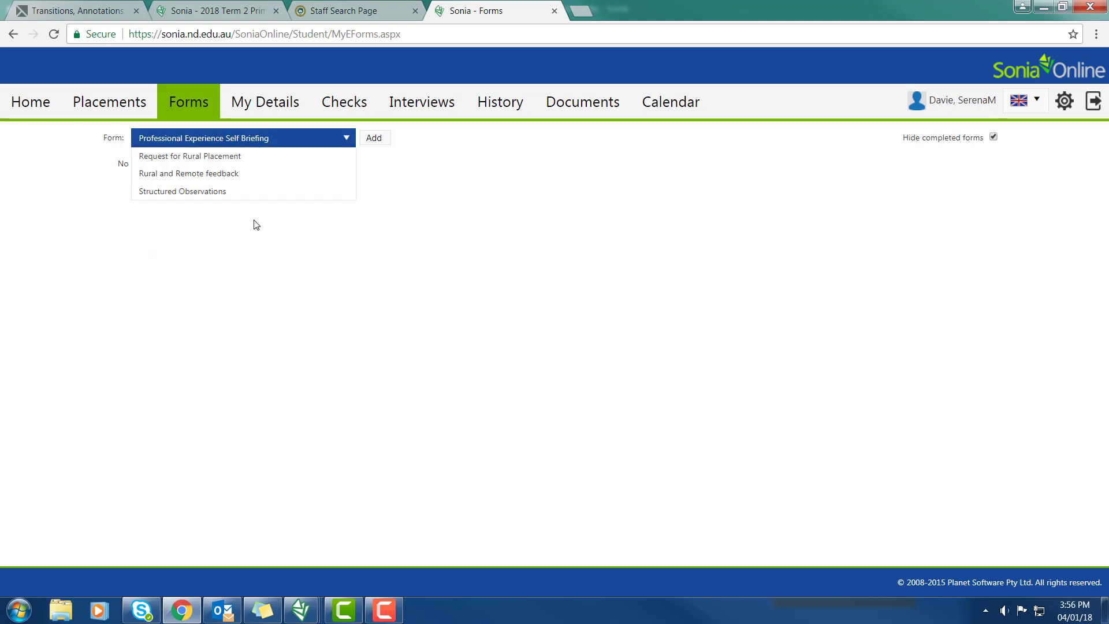
pyautogui.click(374, 138)
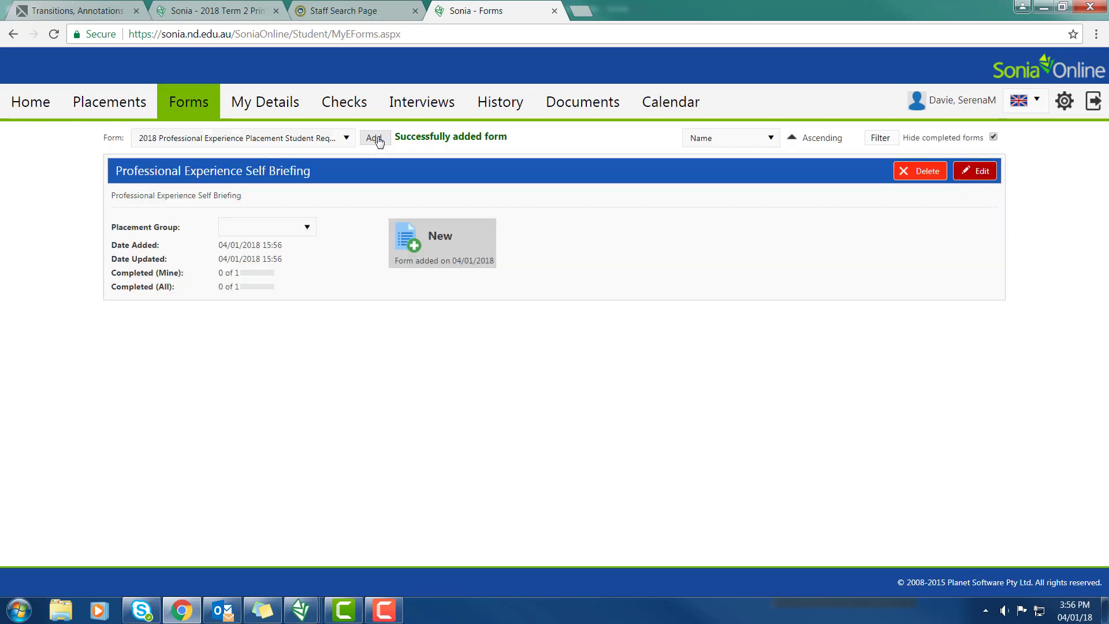
# Assign the form to placement group 2018 Term 2 Primary and open it for editing
pyautogui.click(267, 227)
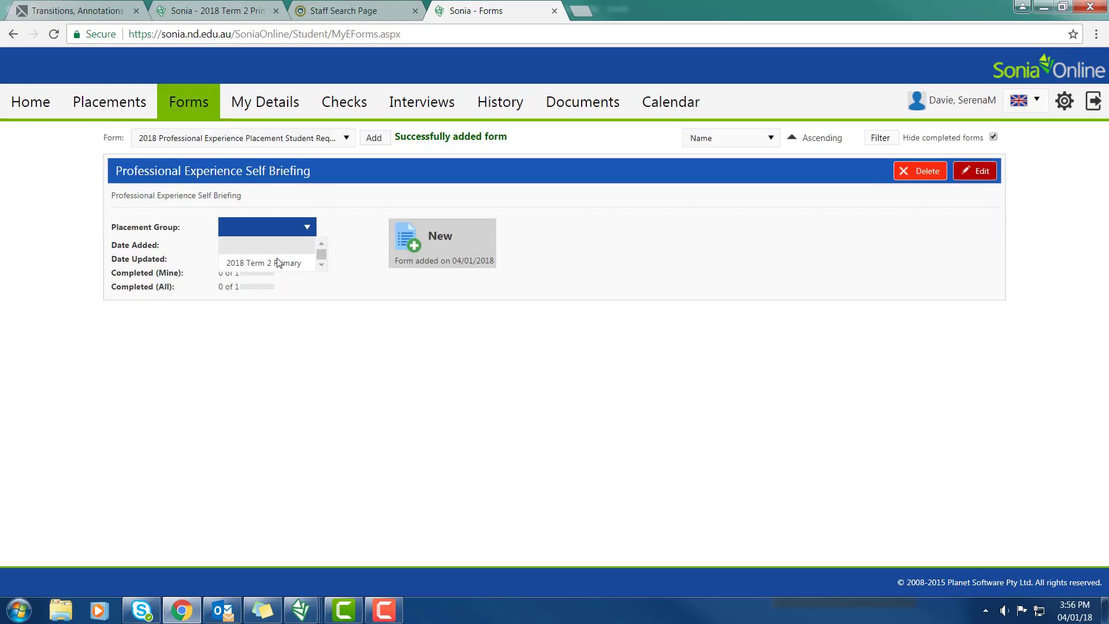
pyautogui.click(277, 263)
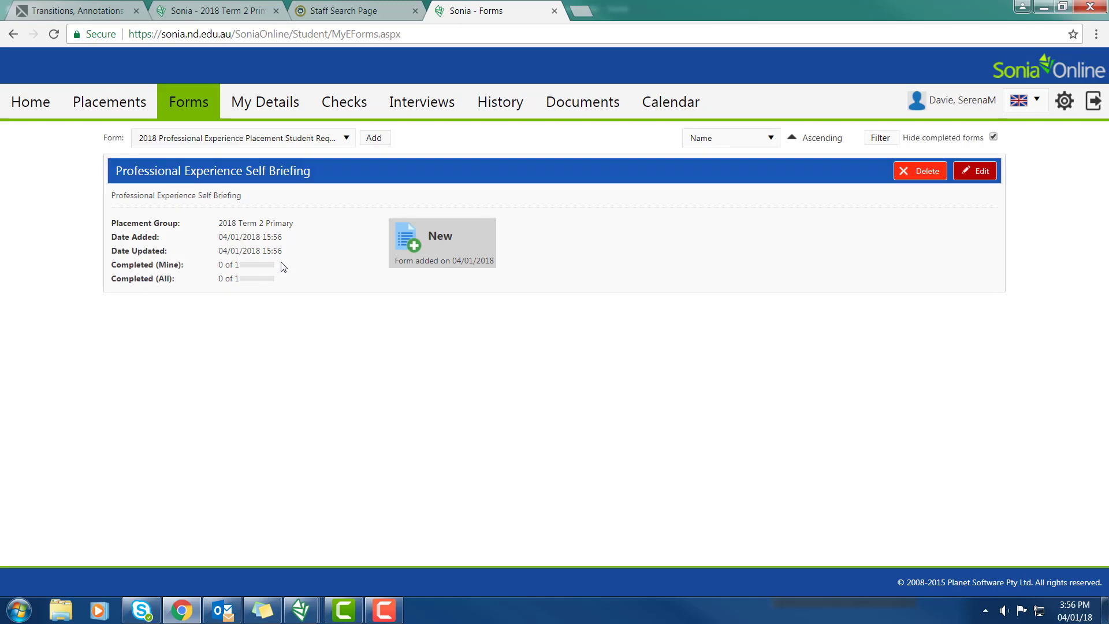
pyautogui.click(975, 172)
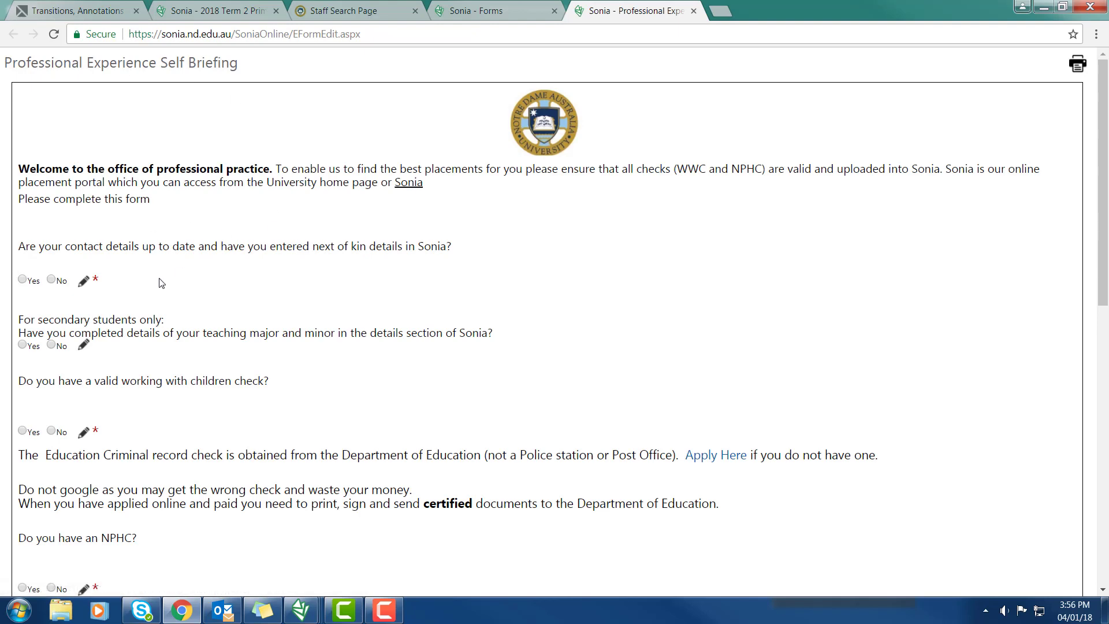
# Read through the Self Briefing questions and checklist down to the Save Draft and Submit buttons
pyautogui.scroll(-1, 161, 283)
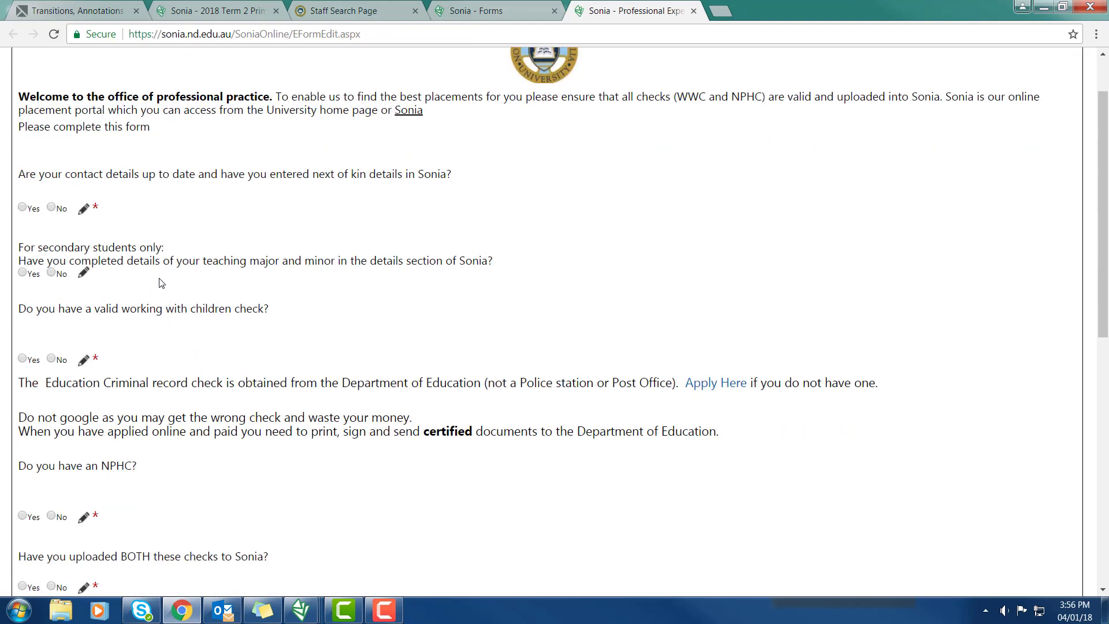
pyautogui.scroll(-8, 161, 283)
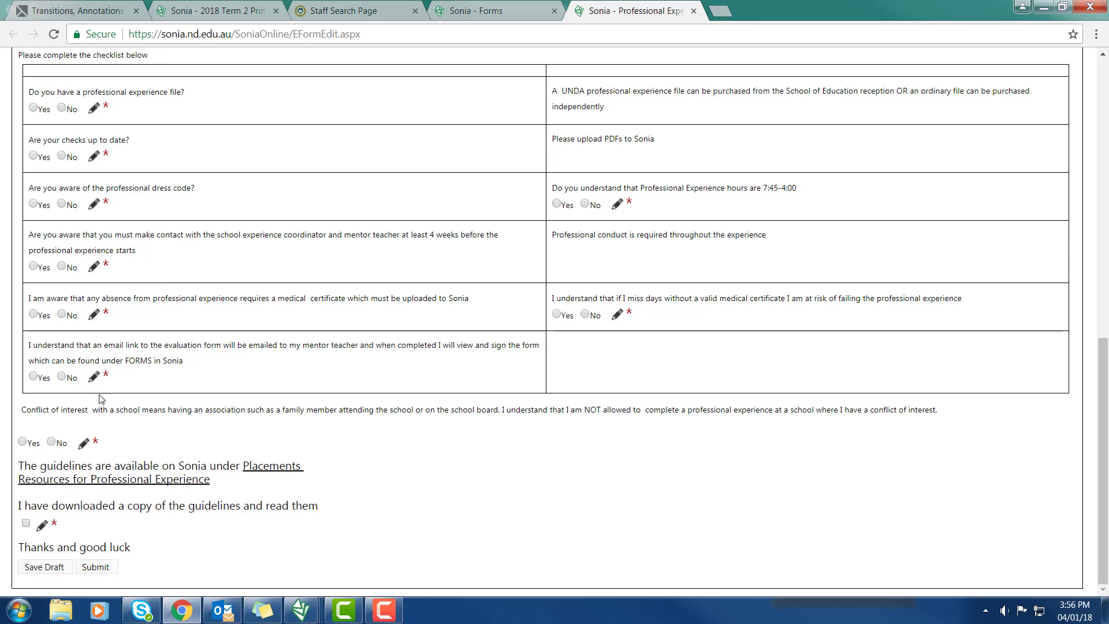
pyautogui.scroll(6, 62, 497)
pyautogui.scroll(-6, 145, 485)
pyautogui.scroll(11, 95, 573)
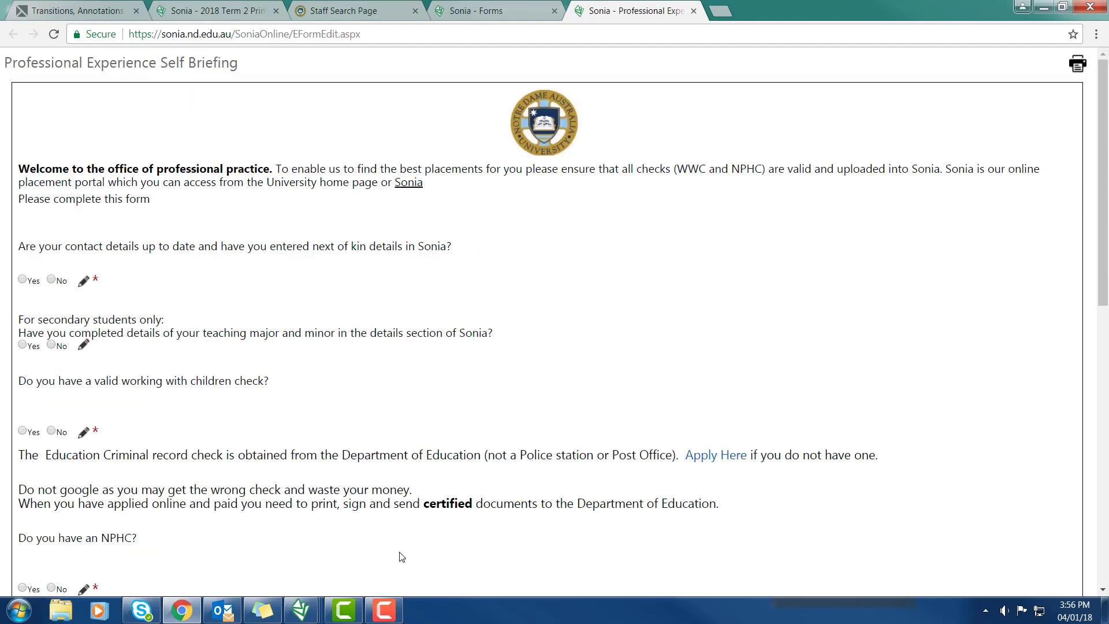
pyautogui.scroll(-5, 247, 479)
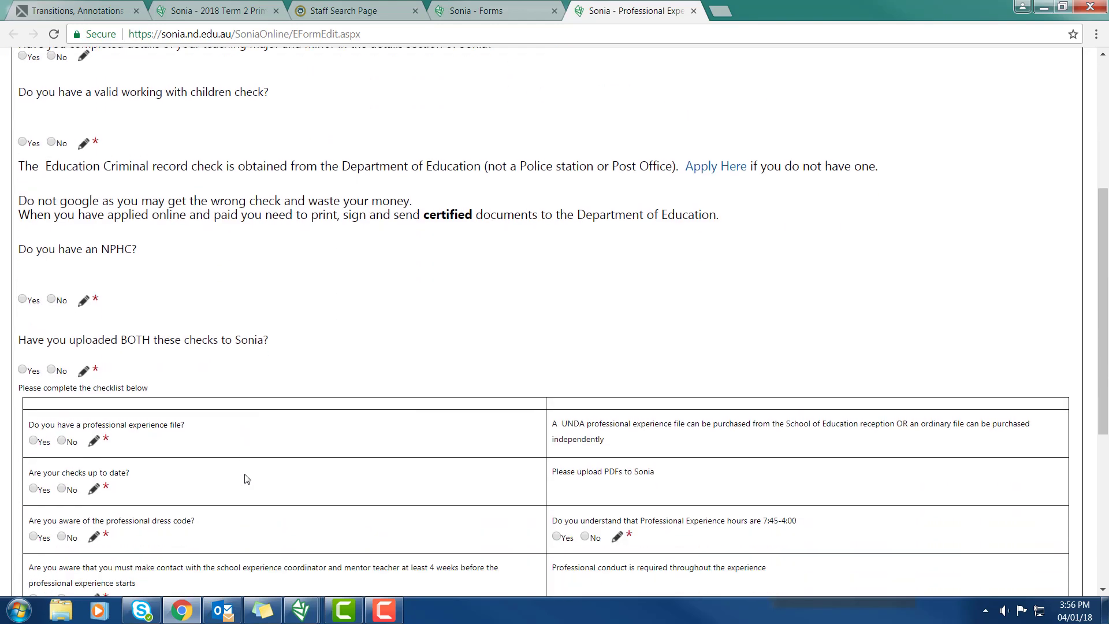
pyautogui.scroll(-6, 247, 479)
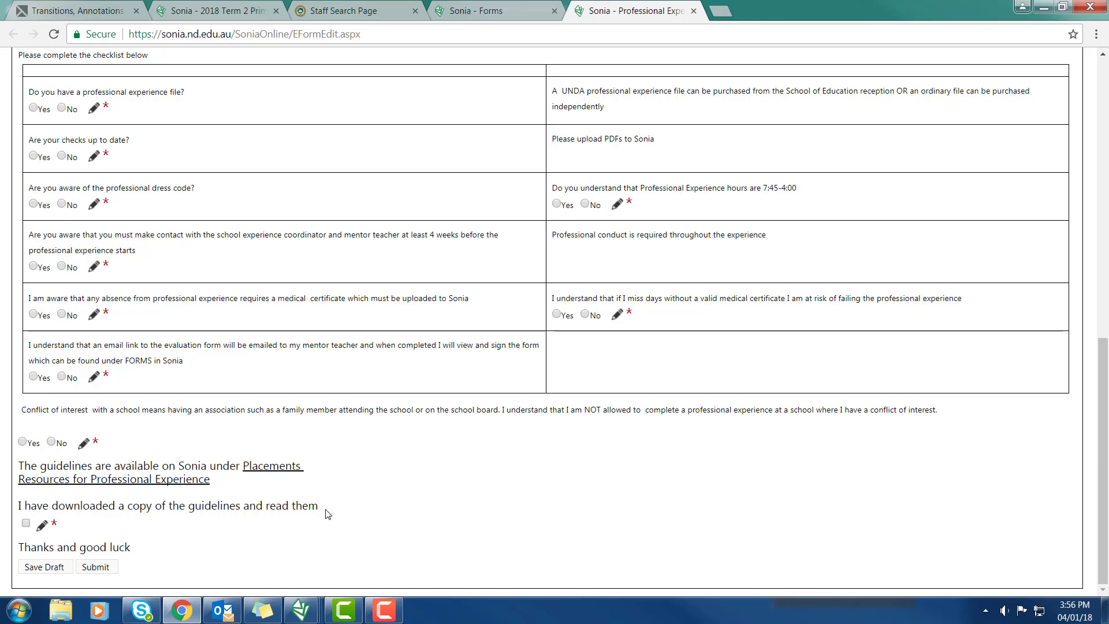
pyautogui.click(388, 615)
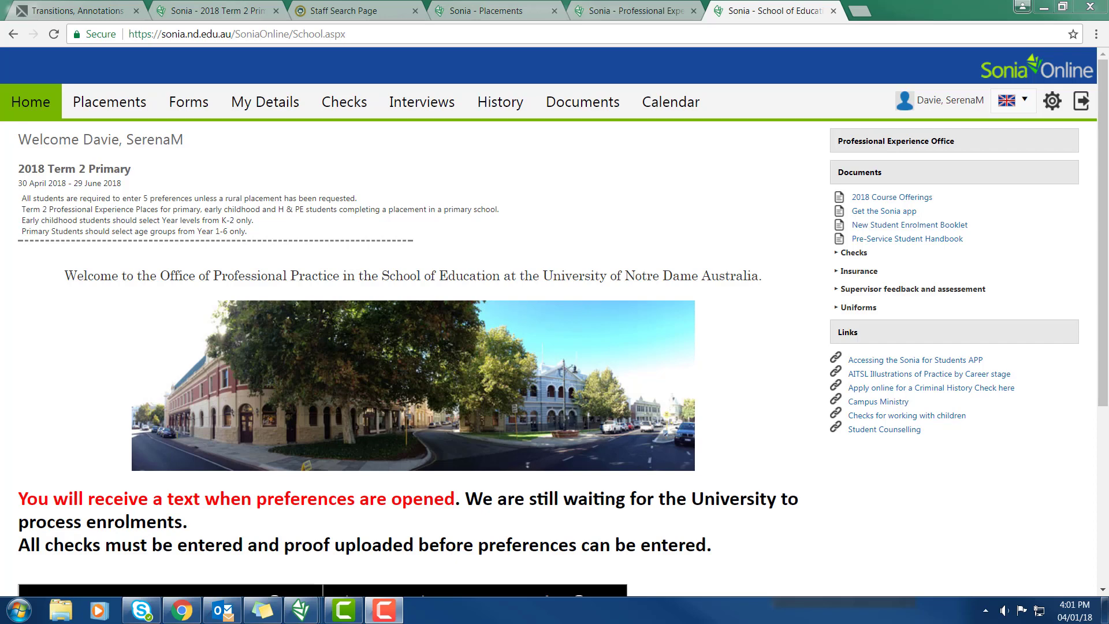
# From Placements, view the Resources for Professional Experience documents, then return to Placements
pyautogui.click(93, 104)
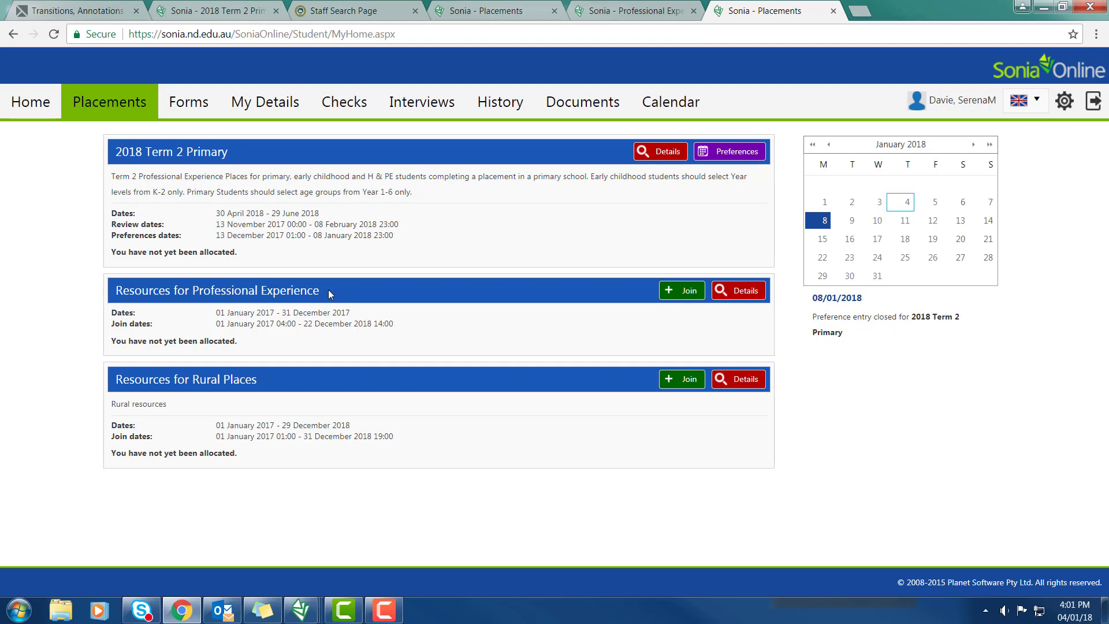
pyautogui.click(737, 290)
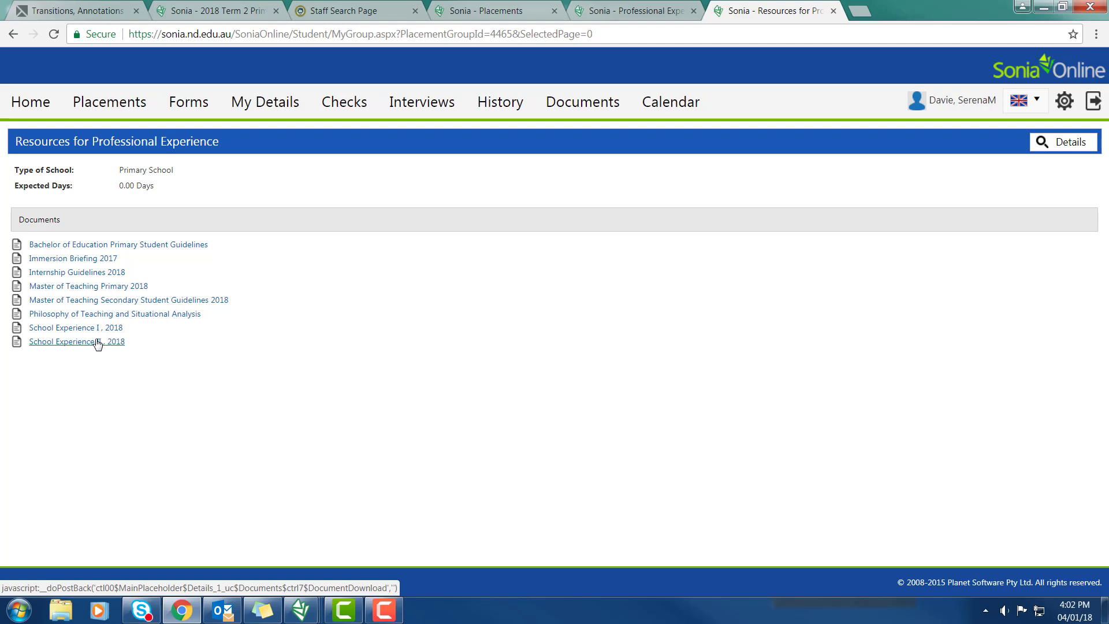
pyautogui.click(123, 104)
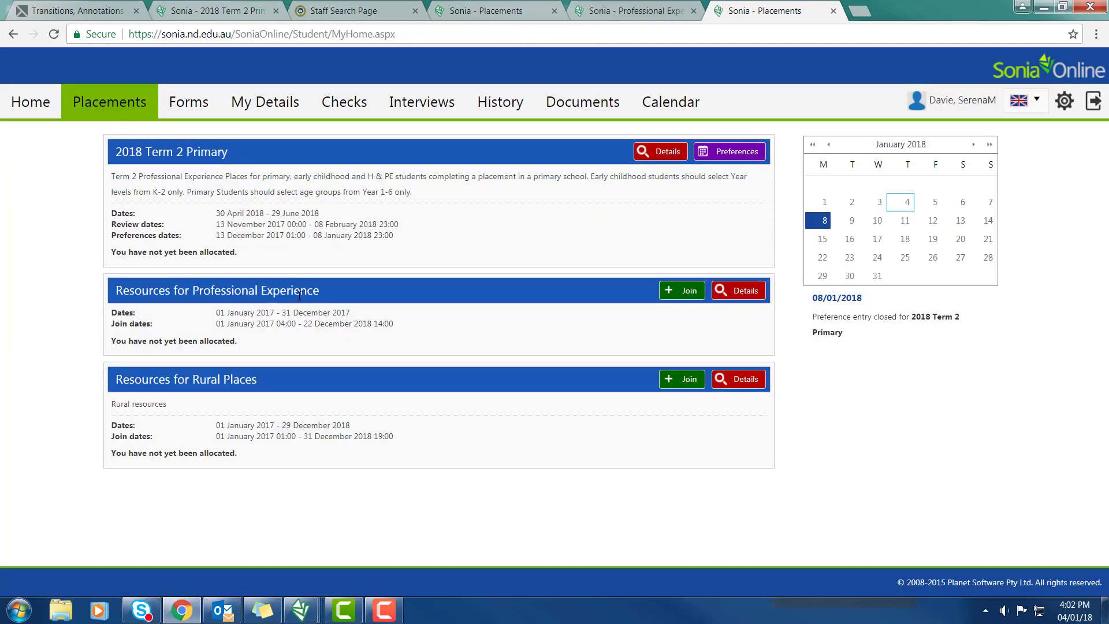
# On the welcome page, expand the Checks documents group and collapse it again
pyautogui.click(31, 104)
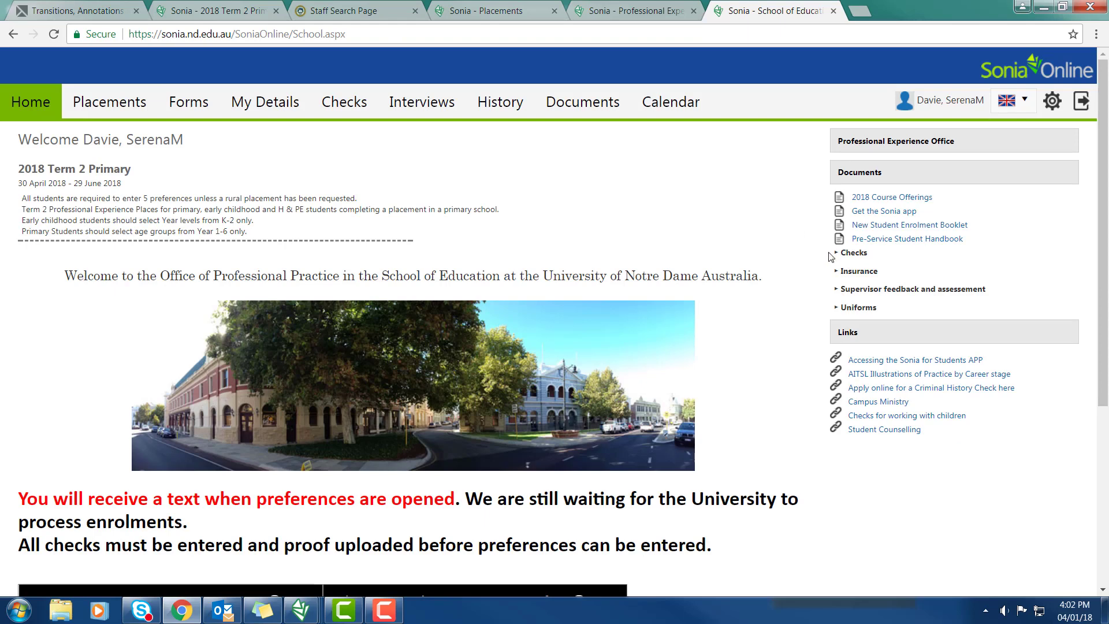
pyautogui.click(843, 255)
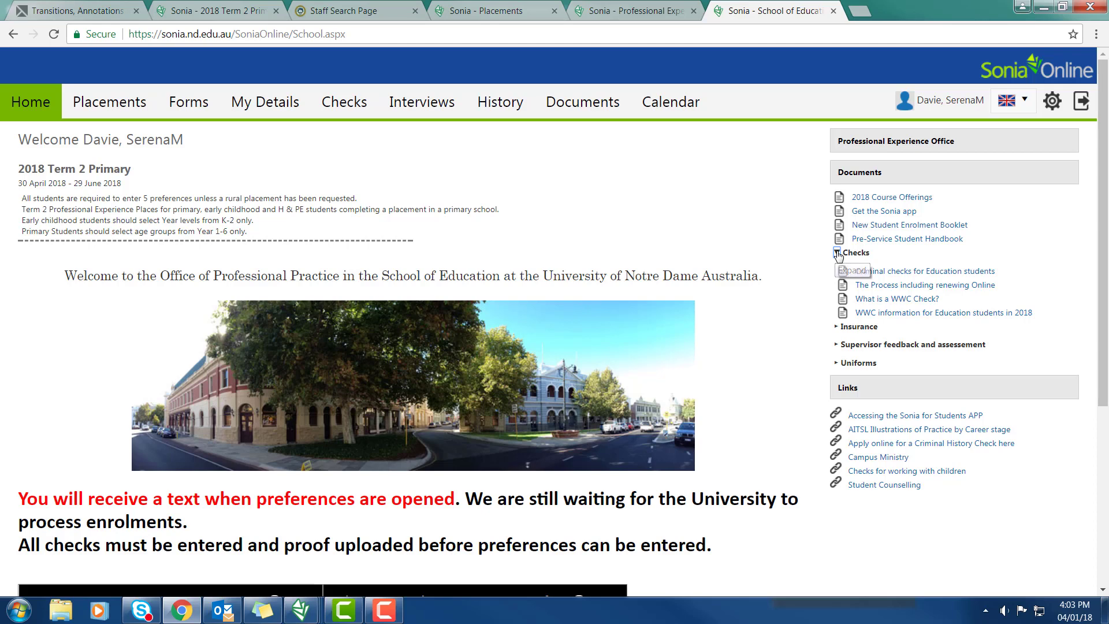
pyautogui.click(837, 254)
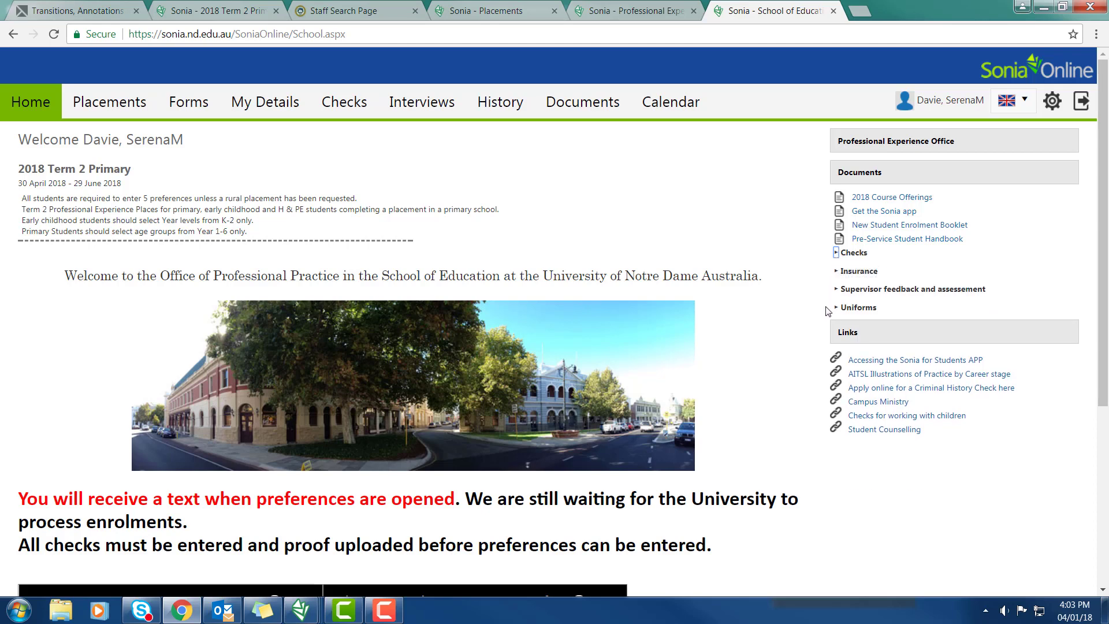